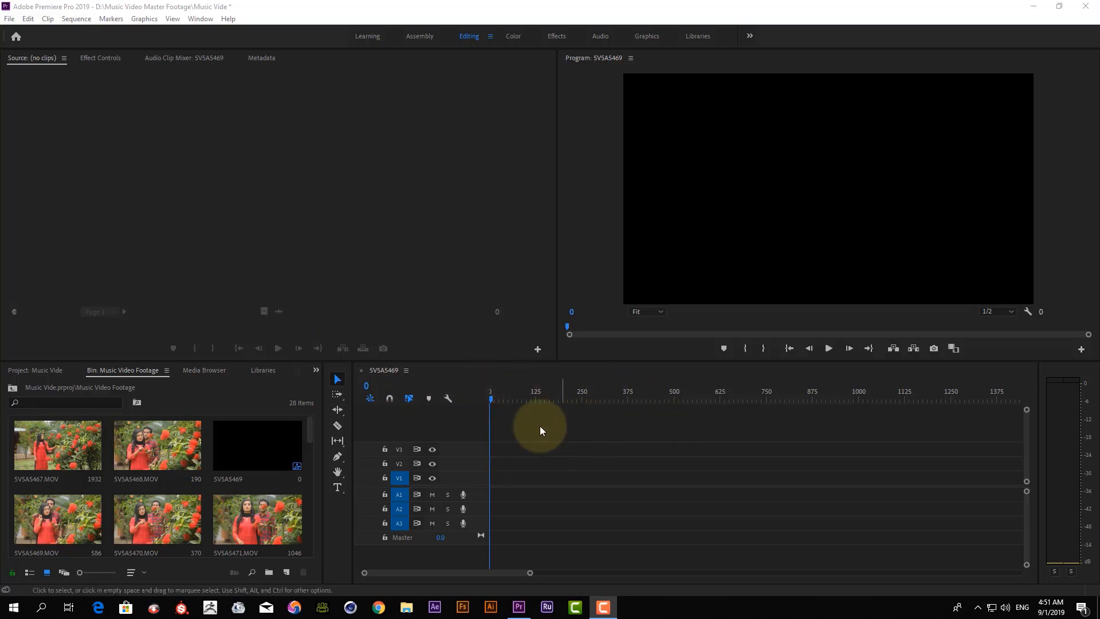
{"action": "left_click", "coordinate": [279, 217]}
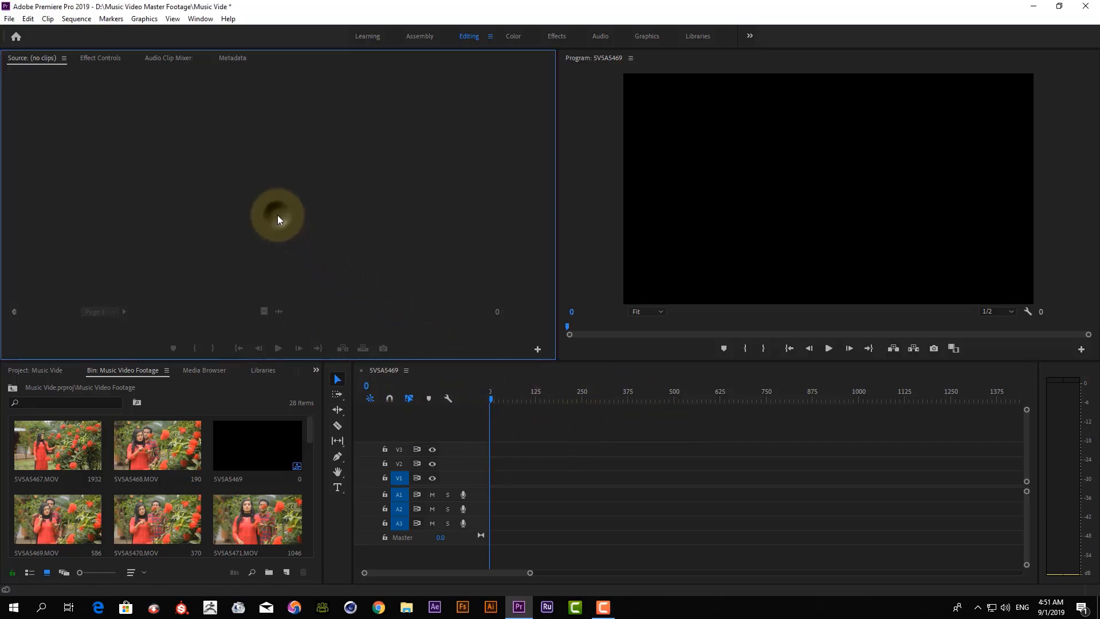
{"action": "left_click", "coordinate": [733, 196]}
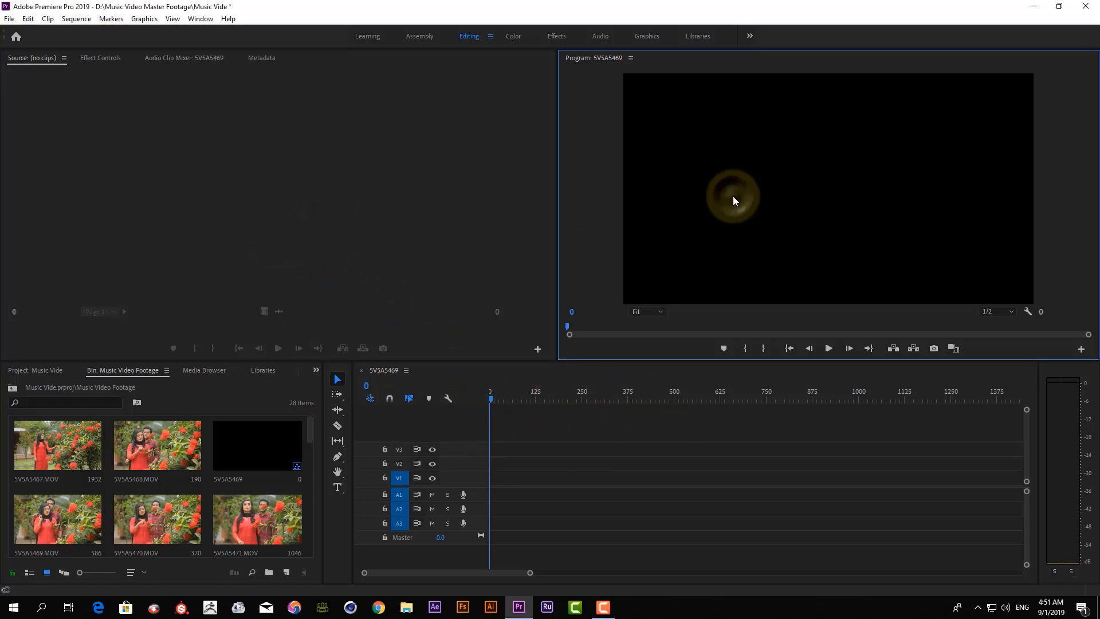
{"action": "left_click", "coordinate": [211, 462]}
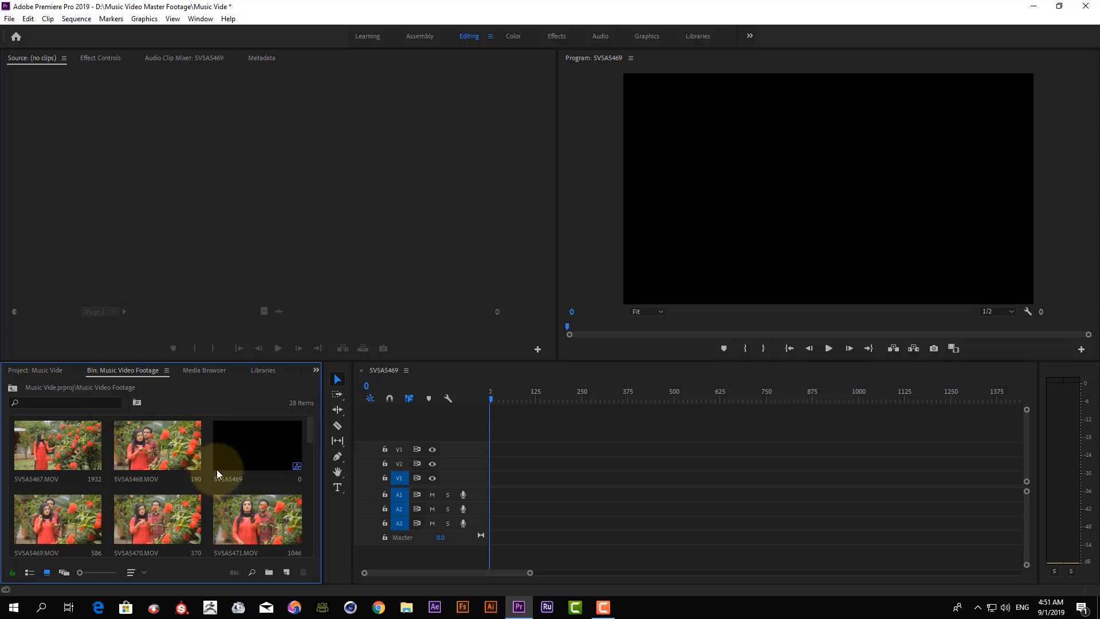
Place clip SV5A5468.MOV on track V3 starting at about frame 140 and play it back in the sequence
{"action": "double_click", "coordinate": [159, 451]}
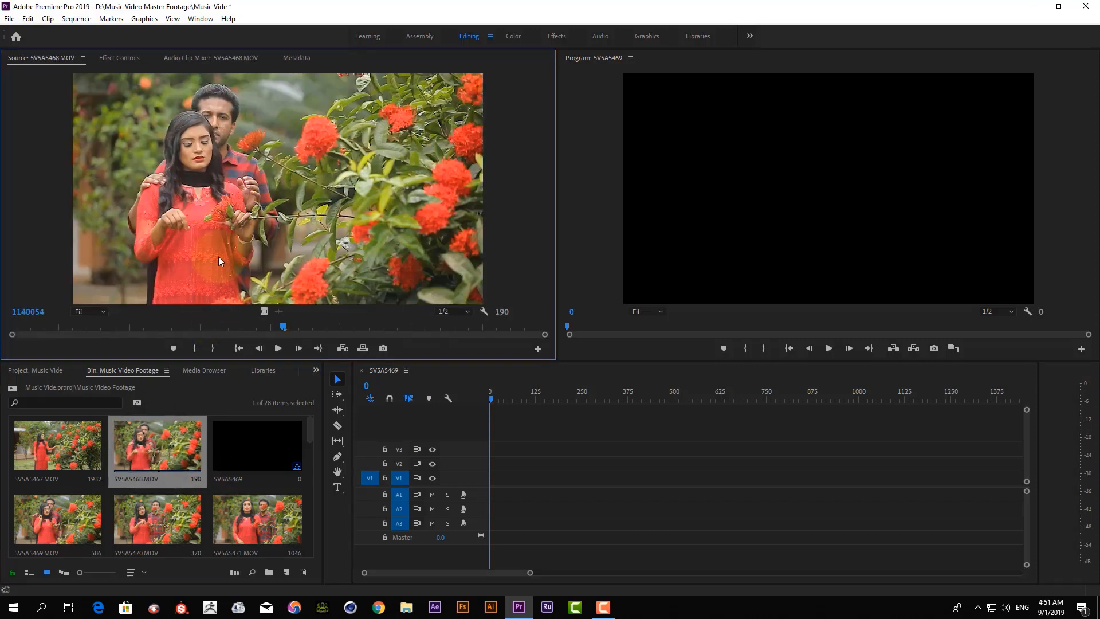
{"action": "left_click_drag", "start_coordinate": [221, 204], "coordinate": [545, 453]}
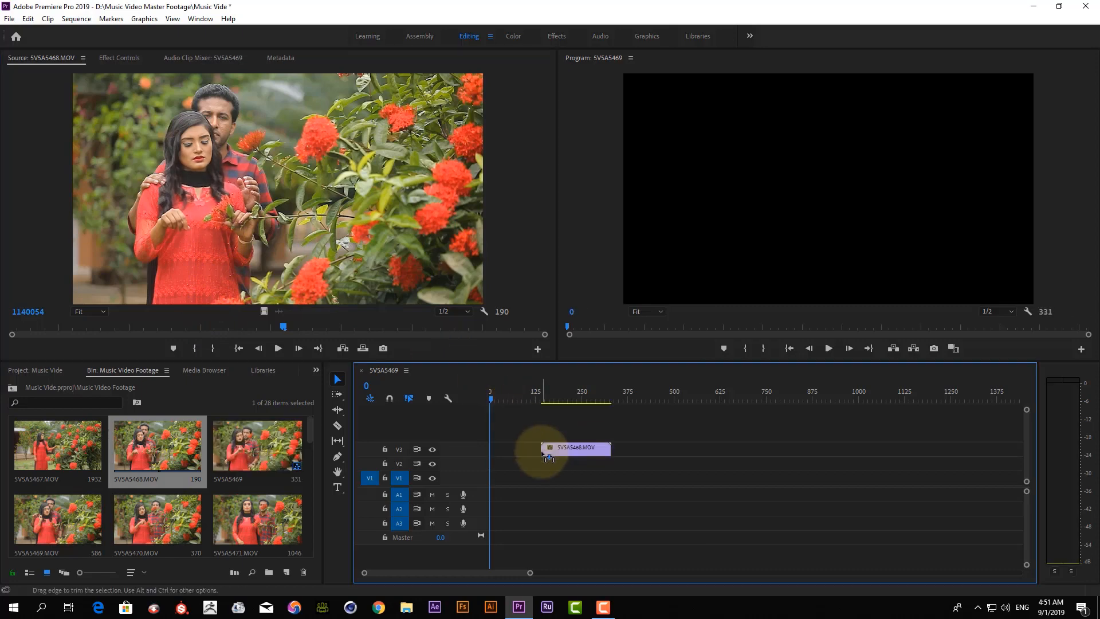
{"action": "left_click", "coordinate": [560, 399]}
{"action": "left_click_drag", "start_coordinate": [564, 402], "coordinate": [551, 402]}
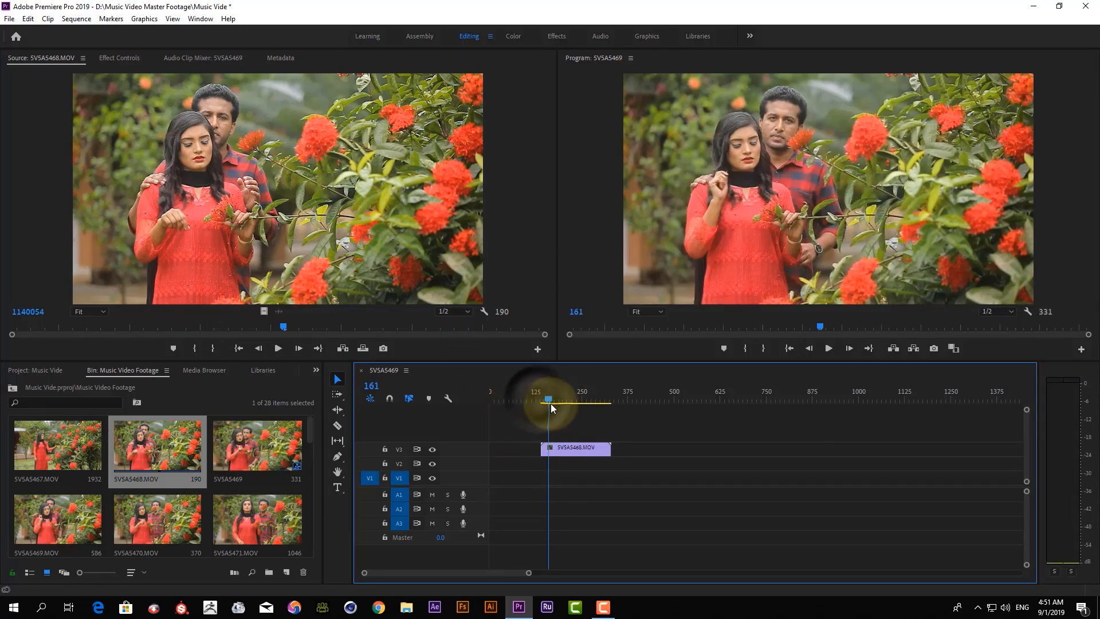
{"action": "left_click", "coordinate": [571, 448]}
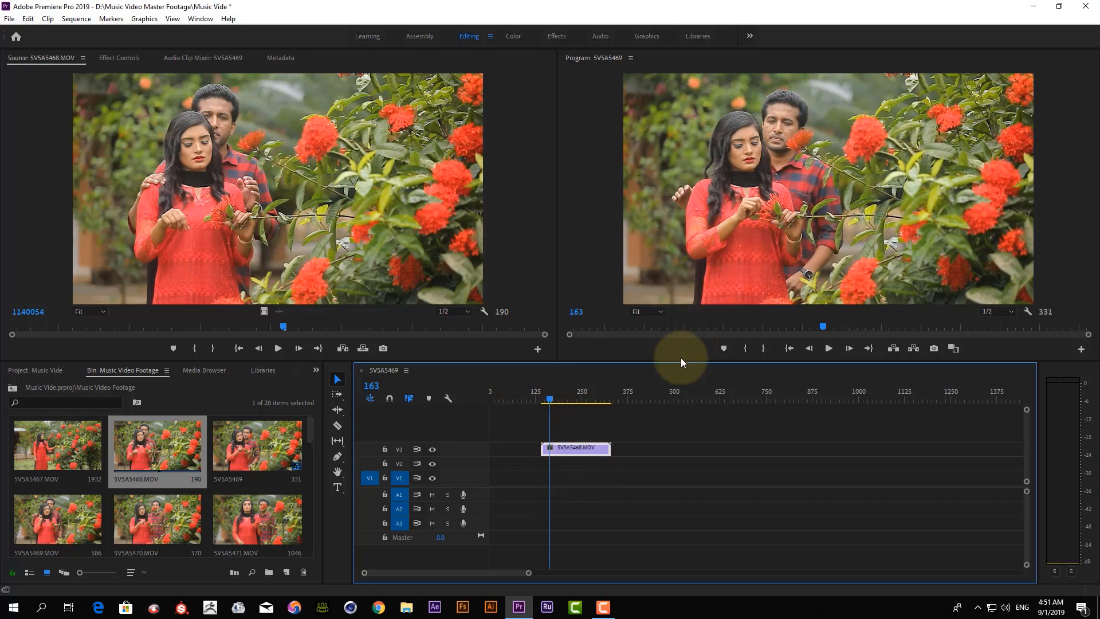
{"action": "key", "text": "space"}
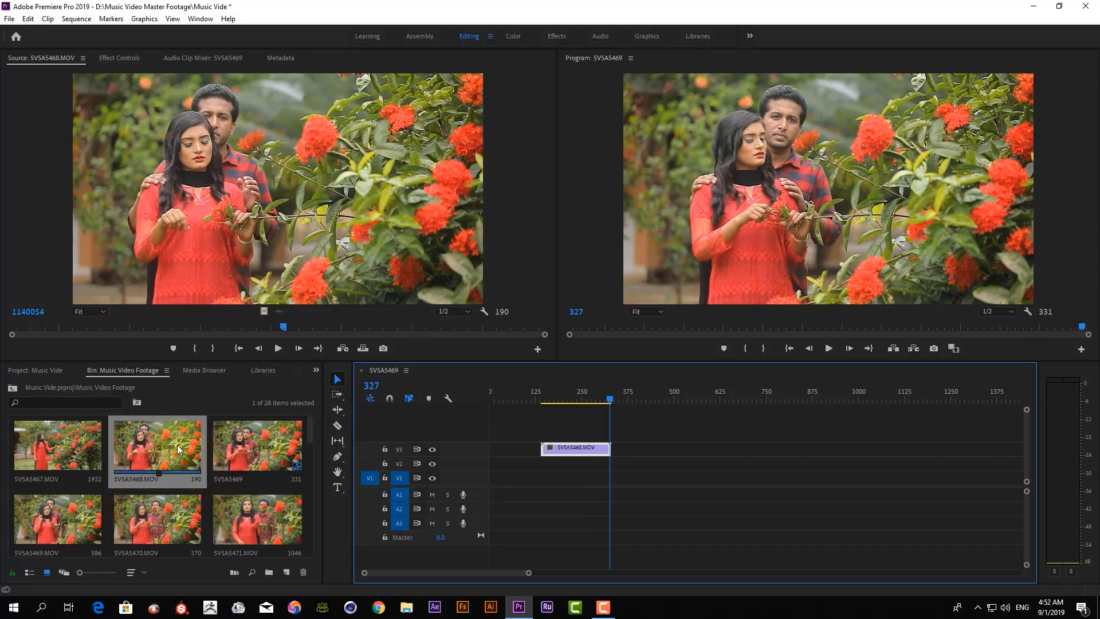
Shift the divider between the monitors and the lower panels slightly upward and open SV5A5470.MOV in the Source monitor
{"action": "left_click", "coordinate": [222, 404]}
{"action": "left_click_drag", "start_coordinate": [239, 362], "coordinate": [252, 221]}
{"action": "left_click", "coordinate": [256, 425]}
{"action": "left_click", "coordinate": [198, 509]}
Mark a short In–Out range in SV5A5470.MOV ending at frame 1140892 and place it on track V2, slightly overlapping the V3 clip's end
{"action": "left_click_drag", "start_coordinate": [115, 305], "coordinate": [150, 309]}
{"action": "left_click", "coordinate": [195, 329]}
{"action": "left_click", "coordinate": [238, 309]}
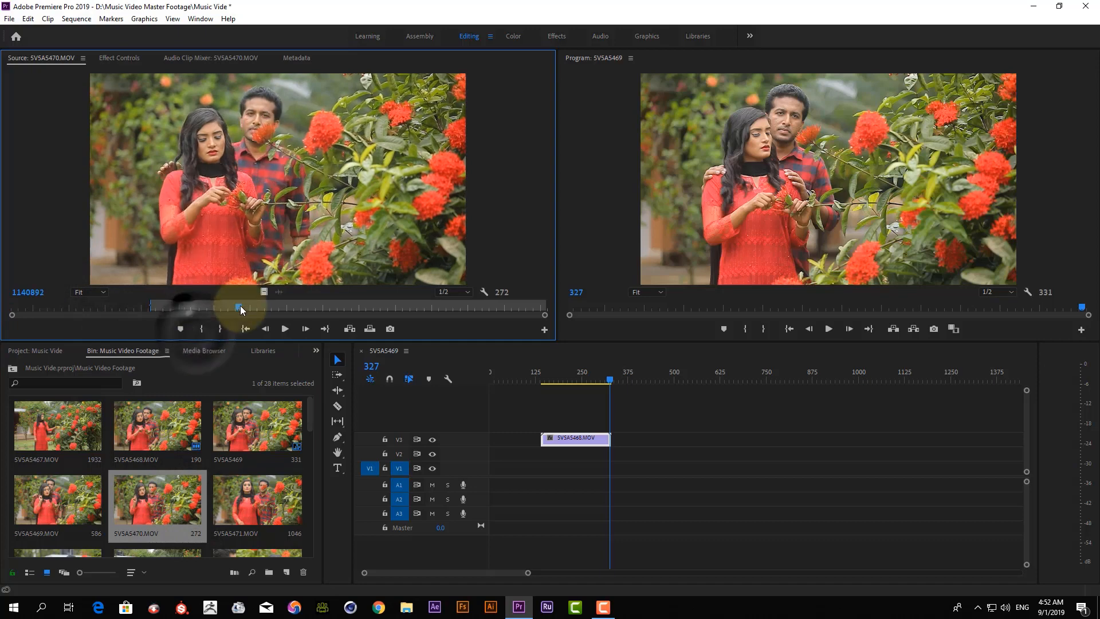
{"action": "left_click", "coordinate": [221, 328]}
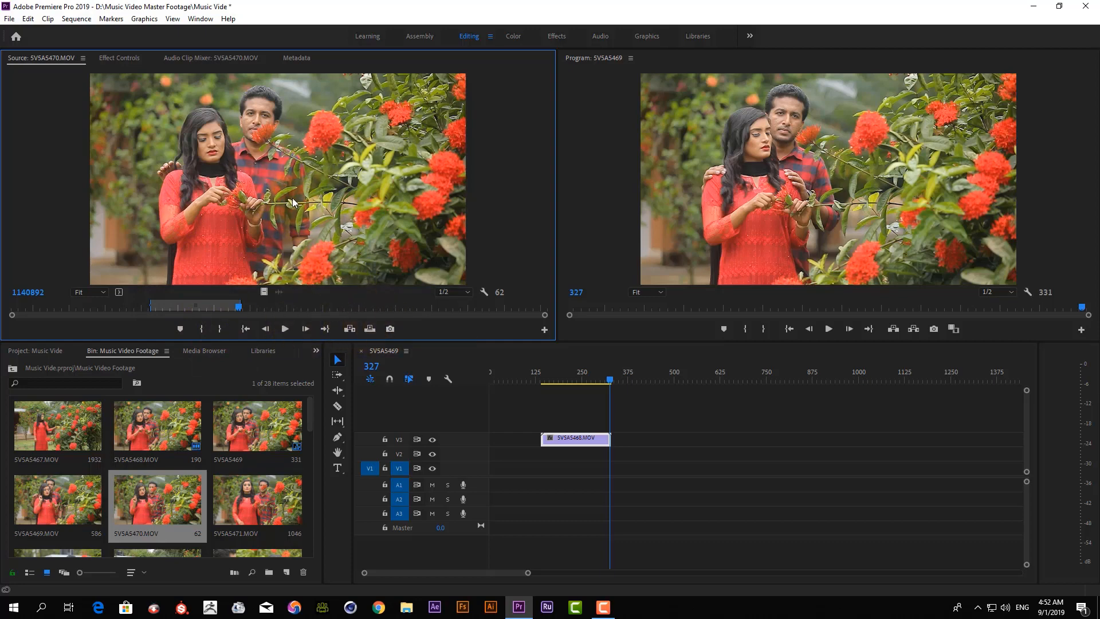
{"action": "left_click_drag", "start_coordinate": [292, 197], "coordinate": [611, 446]}
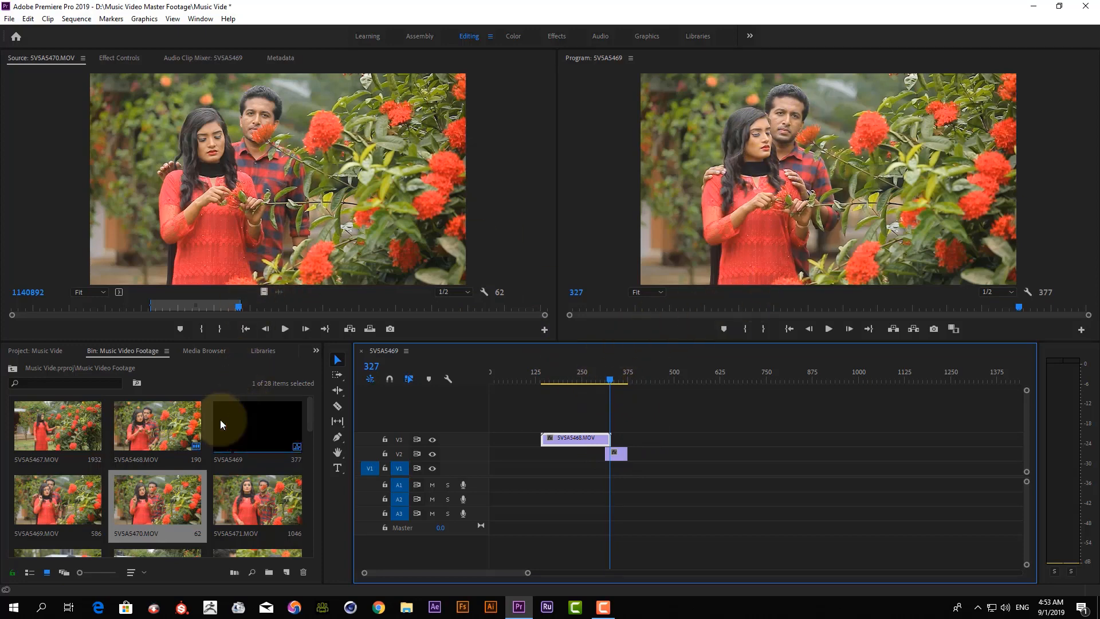
Open SV5A5503.MOV from the Music Video Footage bin in the Source monitor
{"action": "scroll", "coordinate": [162, 466], "scroll_direction": "down", "scroll_amount": 5}
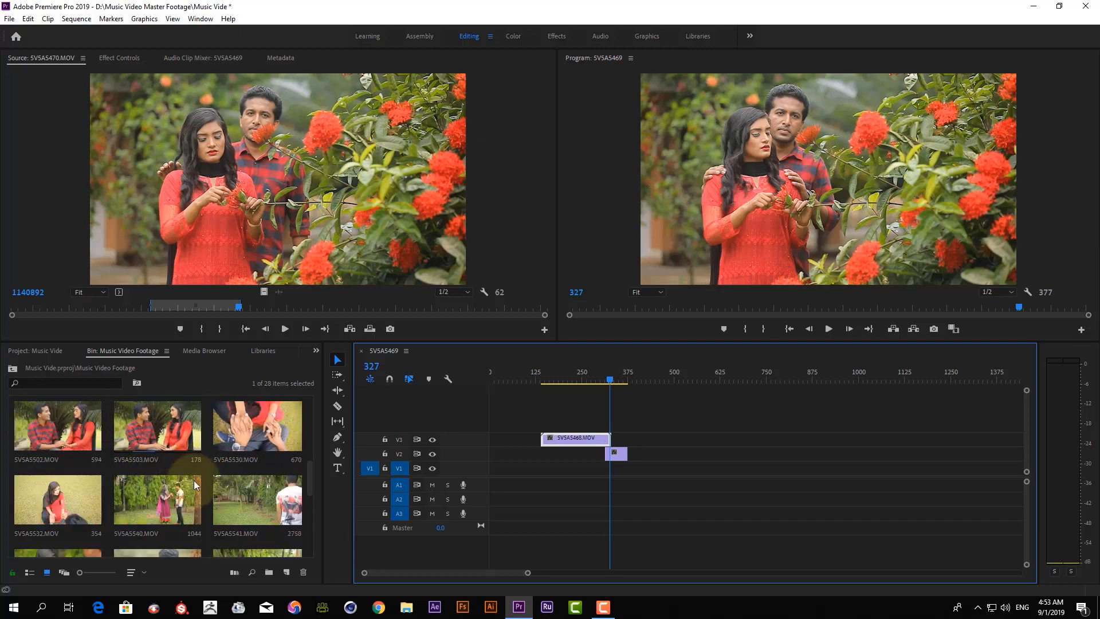
{"action": "double_click", "coordinate": [170, 463]}
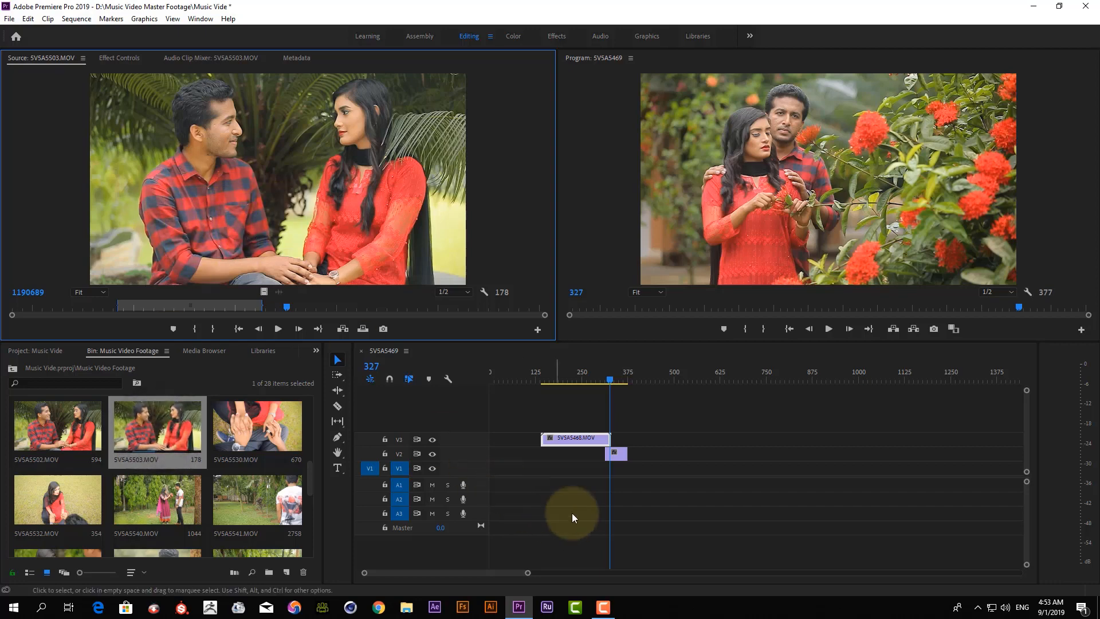
Review the SV5A5470.MOV clip on track V2 by playing part of it, and open that timeline clip in the Source monitor
{"action": "left_click", "coordinate": [620, 459]}
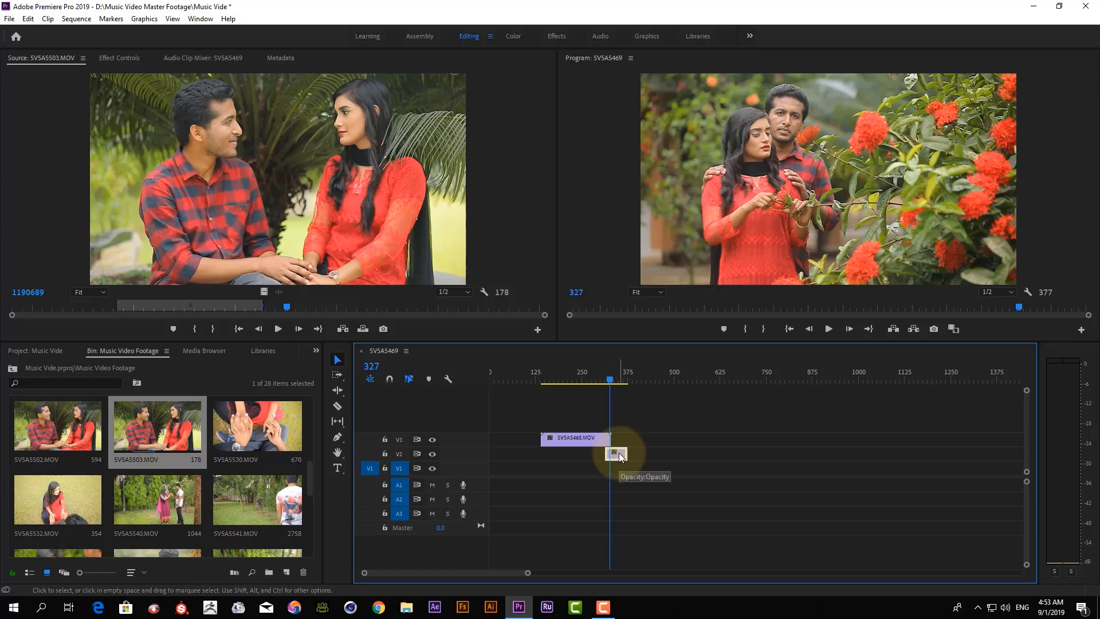
{"action": "key", "text": "="}
{"action": "key", "text": "="}
{"action": "key", "text": "="}
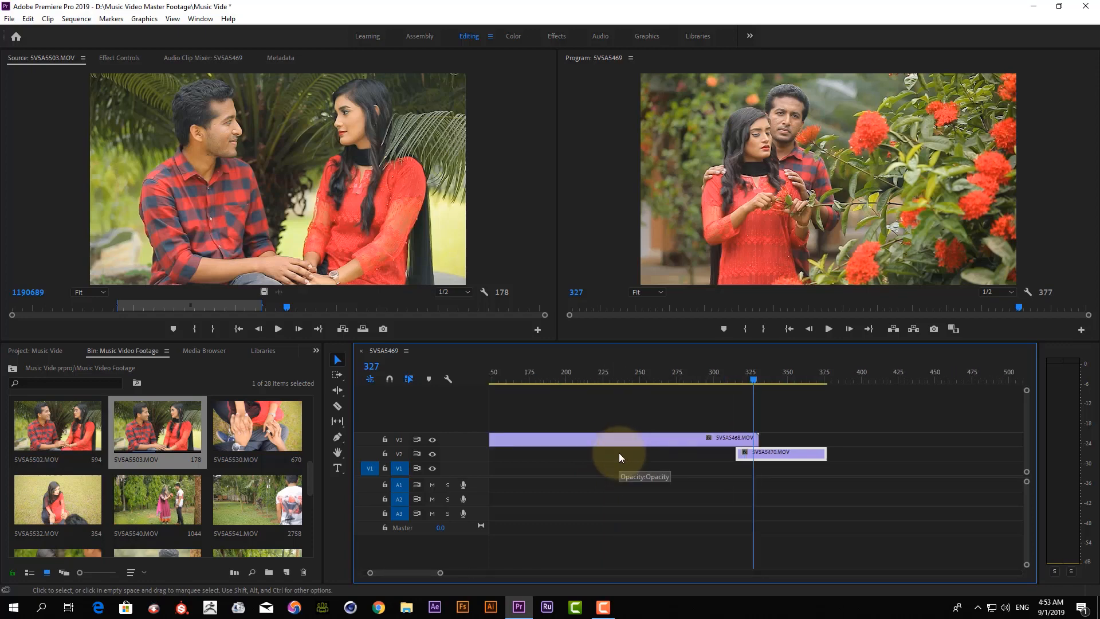
{"action": "left_click", "coordinate": [744, 379]}
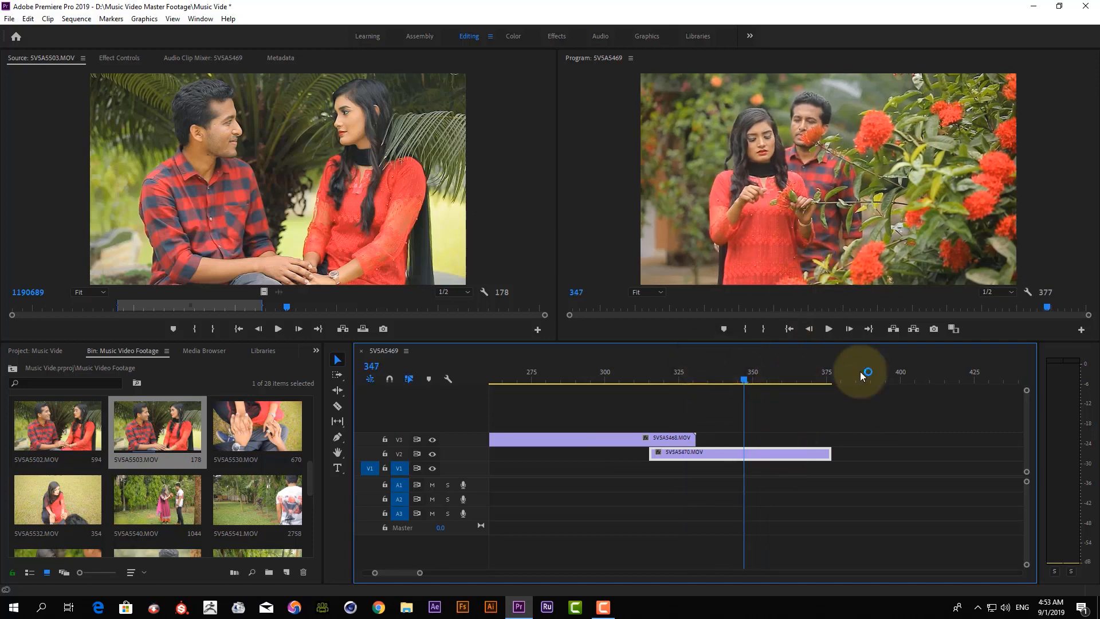
{"action": "left_click", "coordinate": [741, 379]}
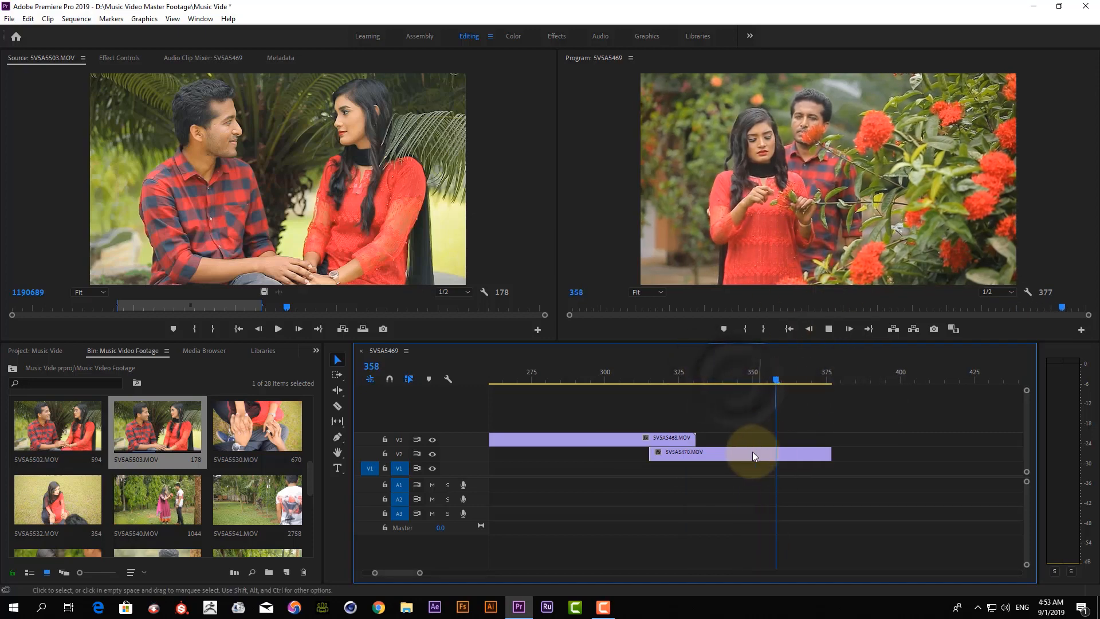
{"action": "left_click", "coordinate": [752, 451]}
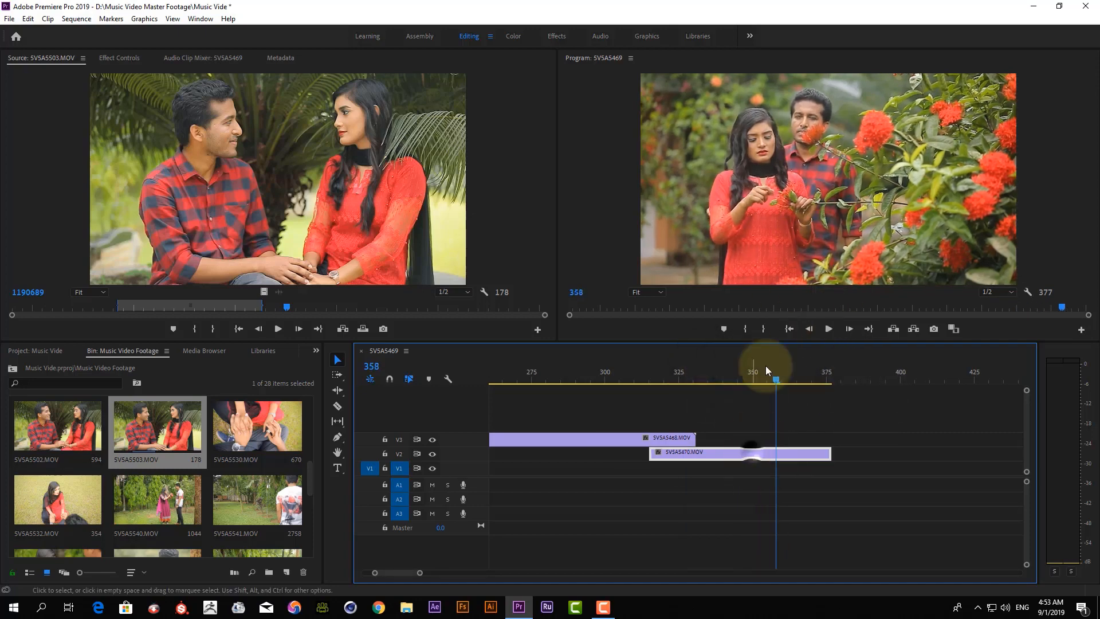
{"action": "double_click", "coordinate": [768, 453]}
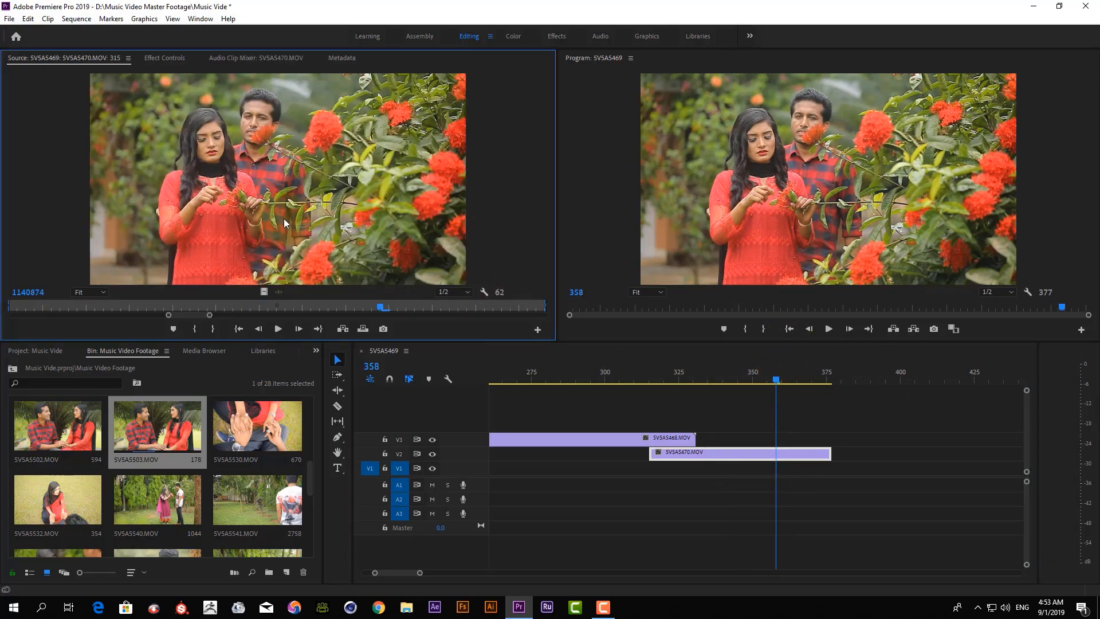
Enlarge the timeline panel by narrowing the project panel and reducing the height of the two monitors
{"action": "left_click", "coordinate": [545, 411]}
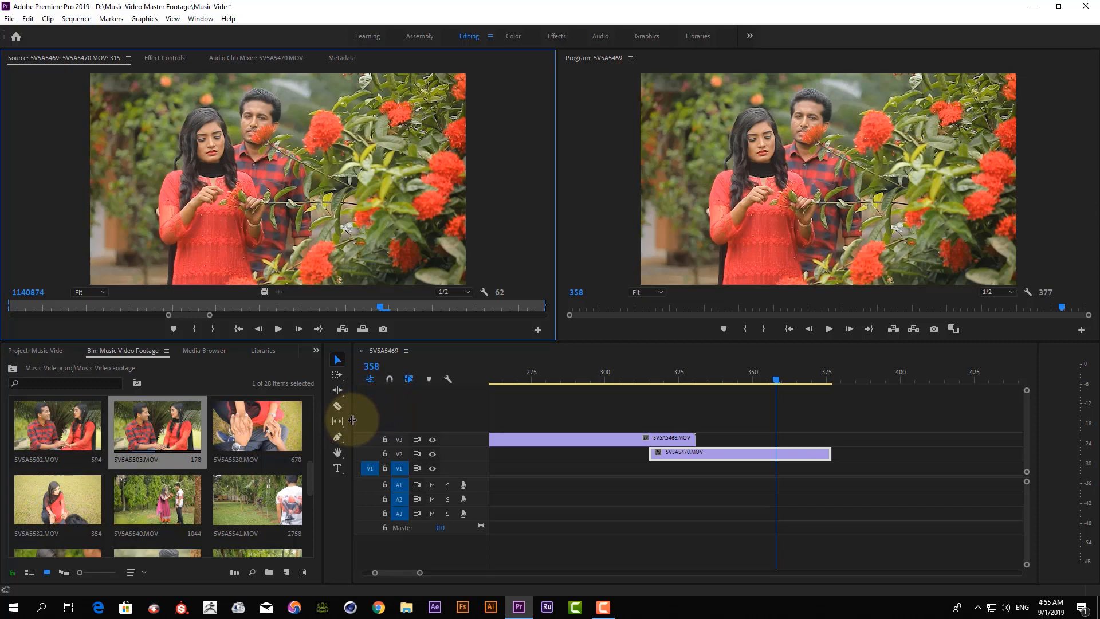
{"action": "left_click_drag", "start_coordinate": [352, 420], "coordinate": [248, 425]}
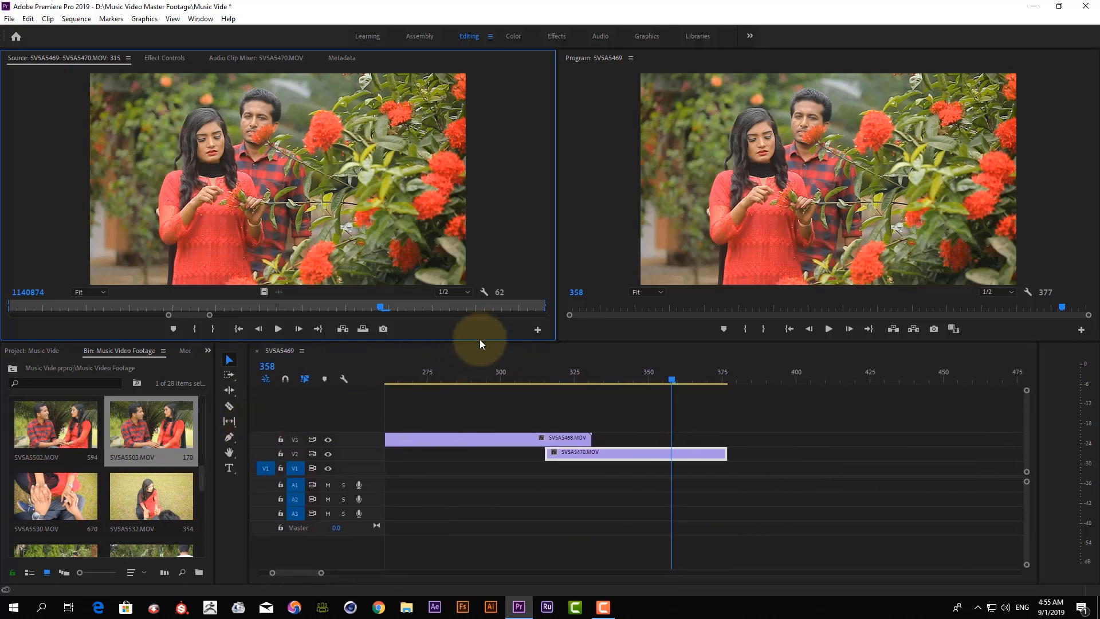
{"action": "left_click_drag", "start_coordinate": [480, 341], "coordinate": [515, 287]}
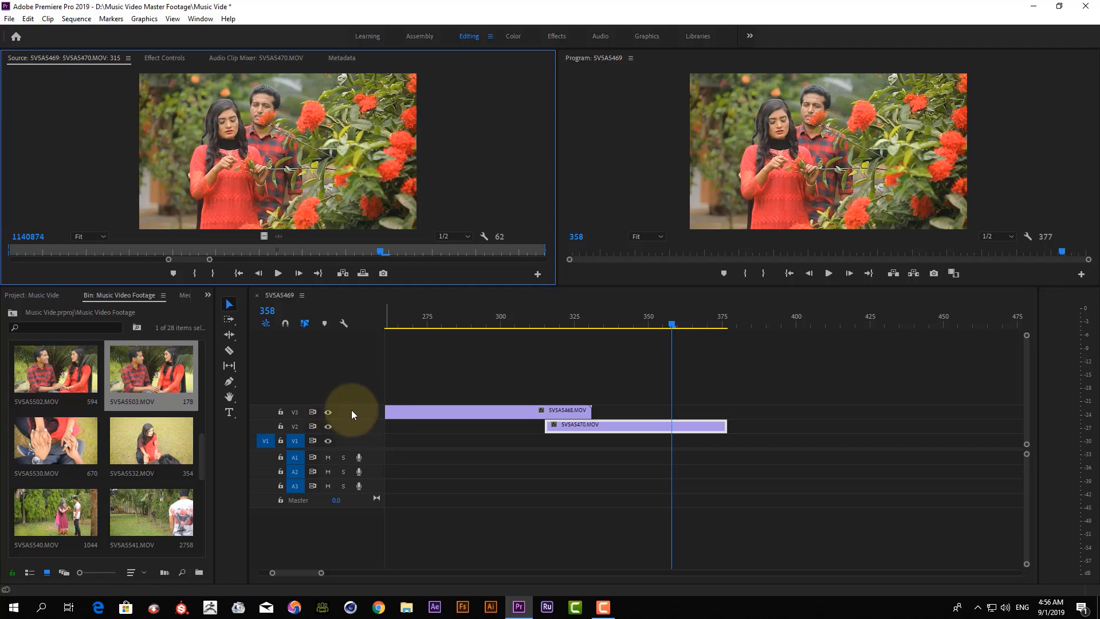
Expand the height of track V3 and collapse it again
{"action": "mouse_move", "coordinate": [360, 408]}
{"action": "left_mouse_down"}
{"action": "mouse_move", "coordinate": [369, 358]}
{"action": "mouse_move", "coordinate": [375, 402]}
{"action": "left_mouse_up"}
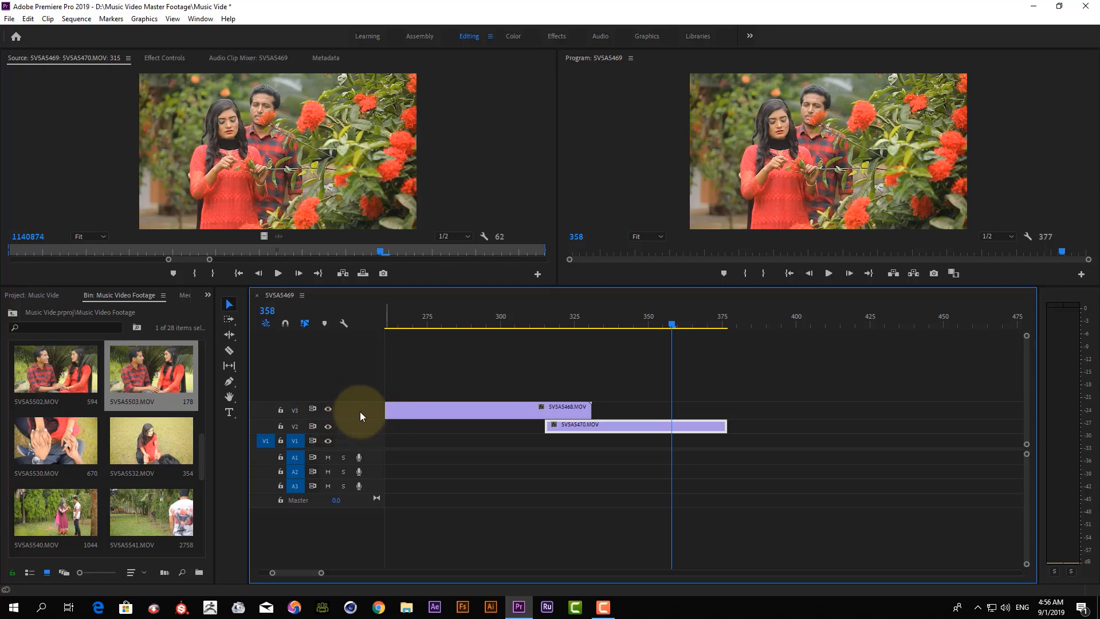
{"action": "double_click", "coordinate": [361, 412]}
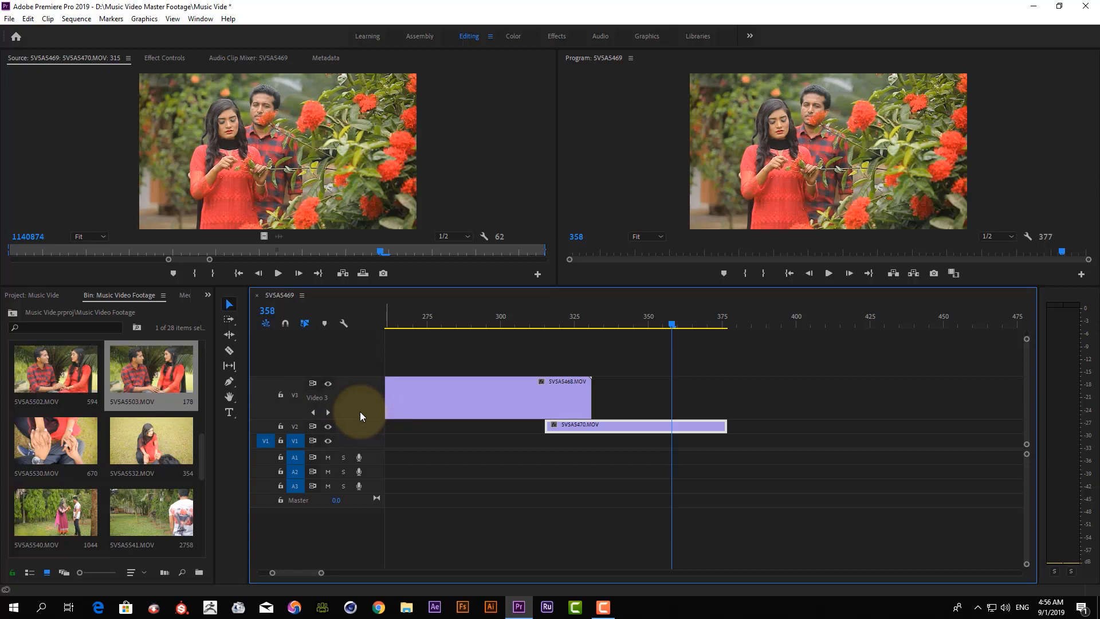
{"action": "double_click", "coordinate": [361, 413]}
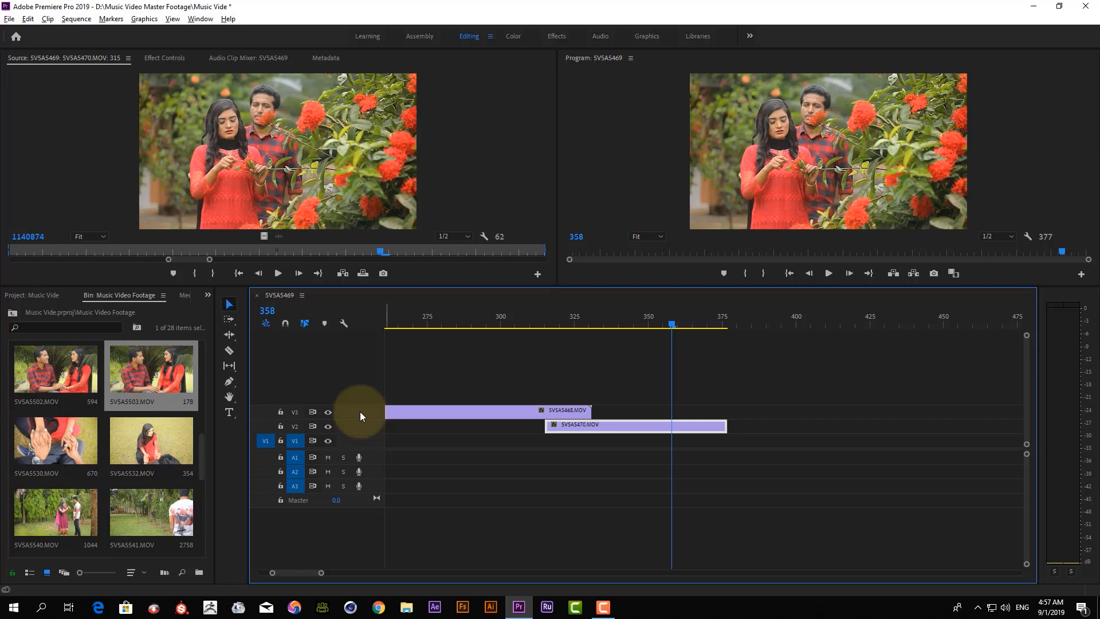
Adjust the heights of tracks V3 and V2, leaving V3 tall enough to show its track name and V2 slightly expanded
{"action": "scroll", "coordinate": [360, 413], "scroll_direction": "up", "scroll_amount": 10, "text": "alt"}
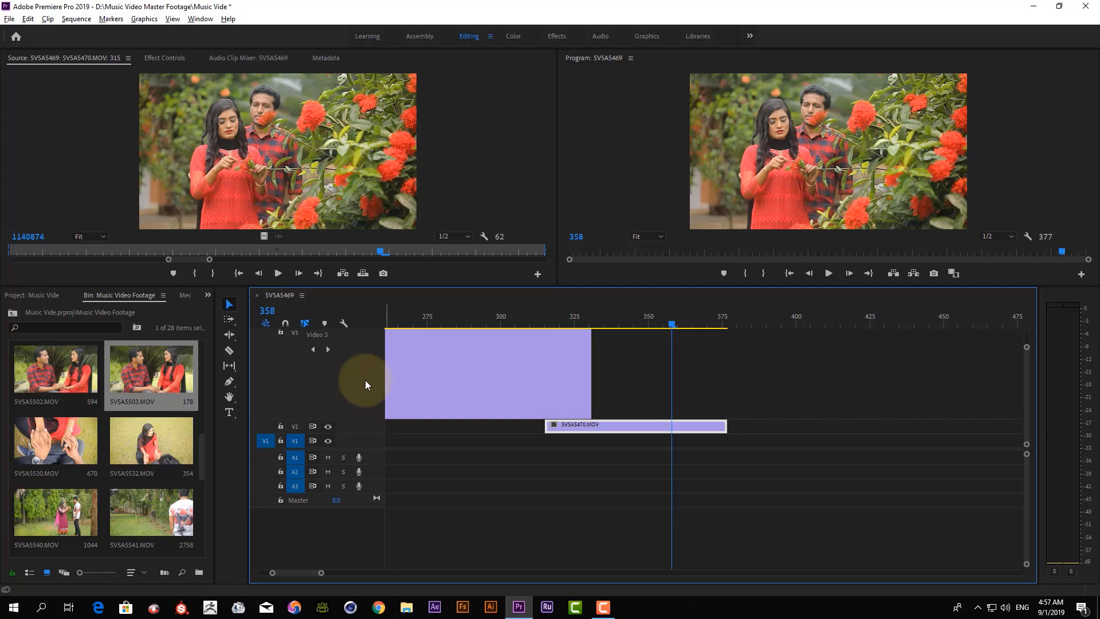
{"action": "scroll", "coordinate": [366, 373], "scroll_direction": "down", "scroll_amount": 8, "text": "alt"}
{"action": "scroll", "coordinate": [366, 407], "scroll_direction": "down", "scroll_amount": 4, "text": "alt"}
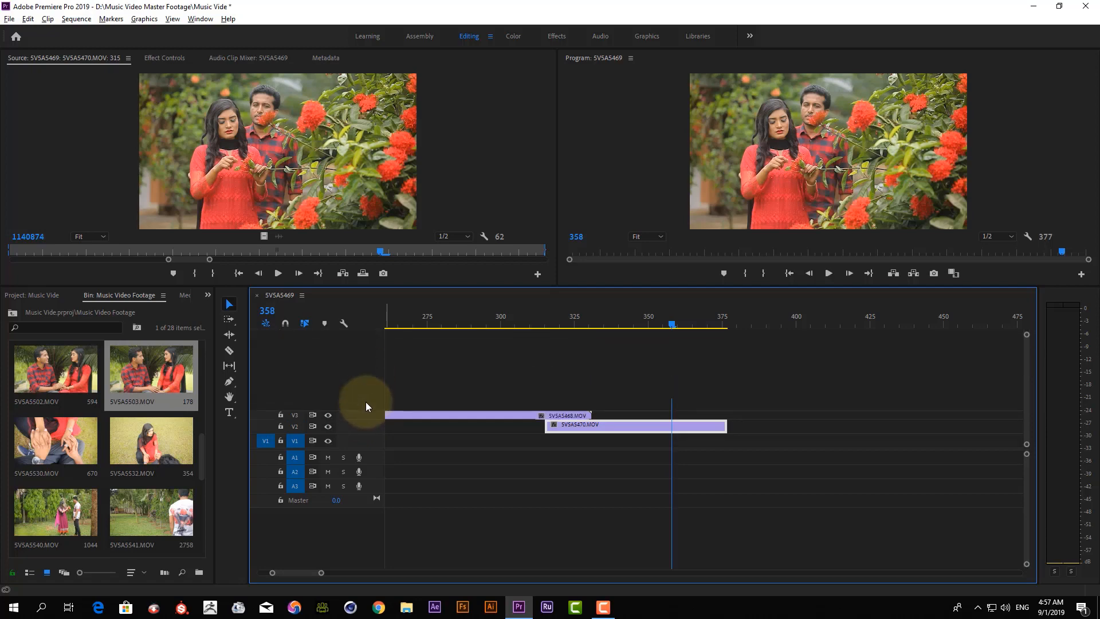
{"action": "scroll", "coordinate": [367, 430], "scroll_direction": "up", "scroll_amount": 3, "text": "alt"}
{"action": "scroll", "coordinate": [367, 400], "scroll_direction": "up", "scroll_amount": 4, "text": "alt"}
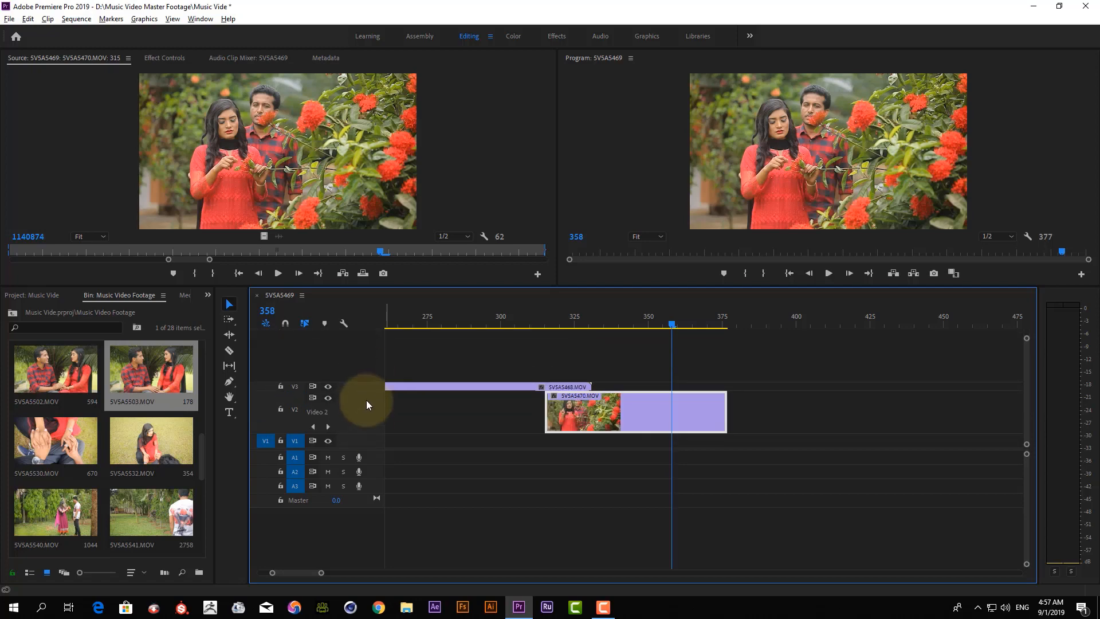
{"action": "scroll", "coordinate": [366, 400], "scroll_direction": "down", "scroll_amount": 4, "text": "alt"}
{"action": "scroll", "coordinate": [366, 404], "scroll_direction": "up", "scroll_amount": 4, "text": "alt"}
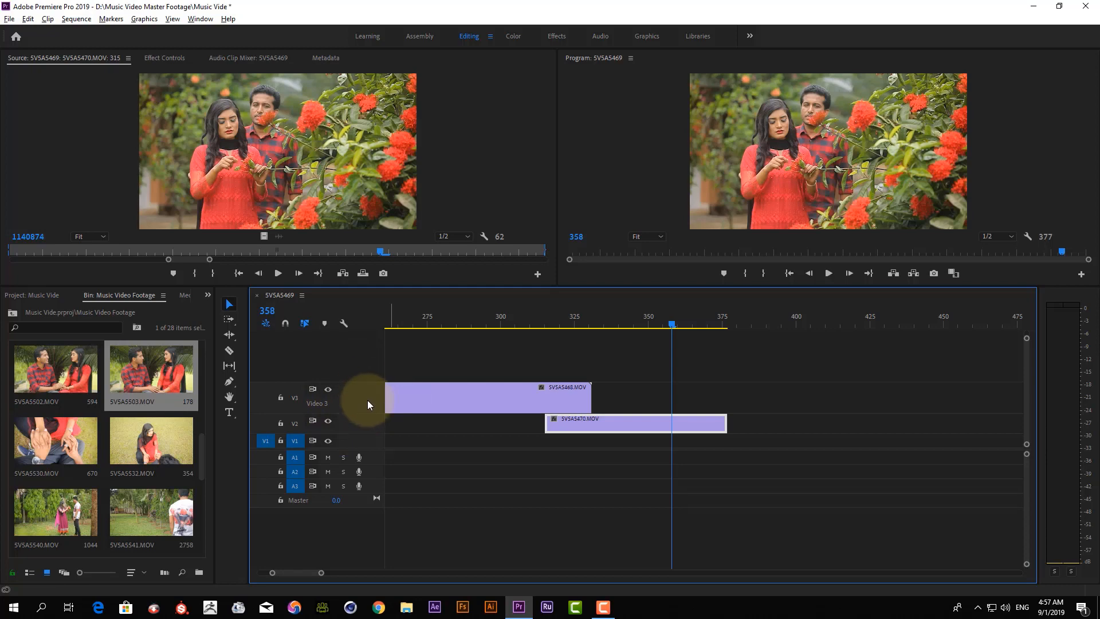
Increase the heights of tracks V1, V2 and A1, making V2 tall enough to show its clip thumbnail
{"action": "double_click", "coordinate": [364, 442]}
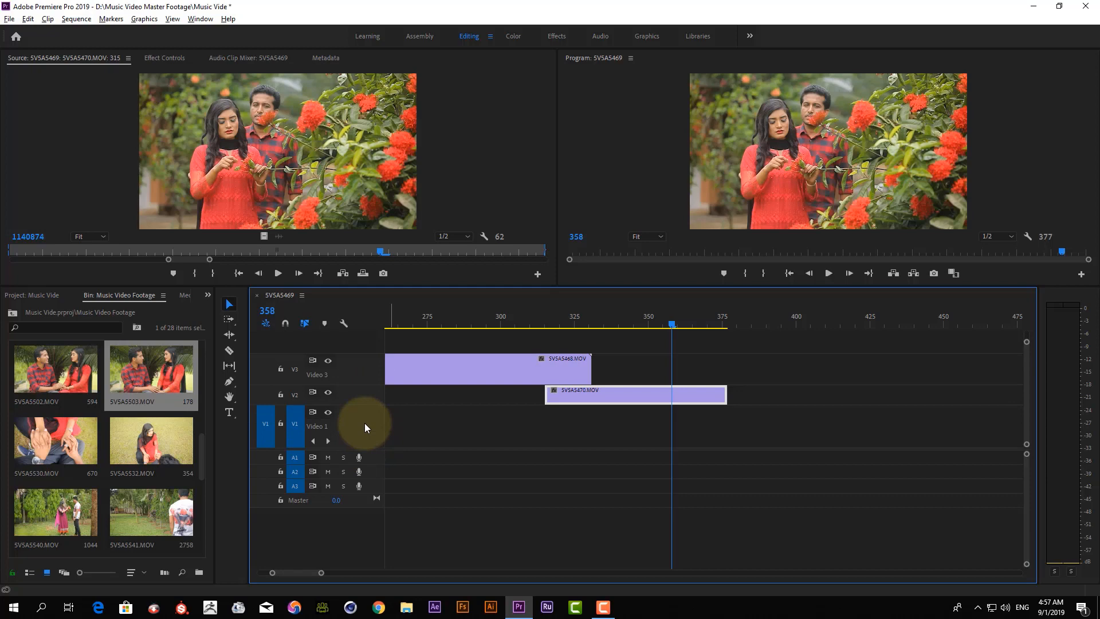
{"action": "double_click", "coordinate": [364, 423]}
{"action": "double_click", "coordinate": [365, 423]}
{"action": "double_click", "coordinate": [365, 423]}
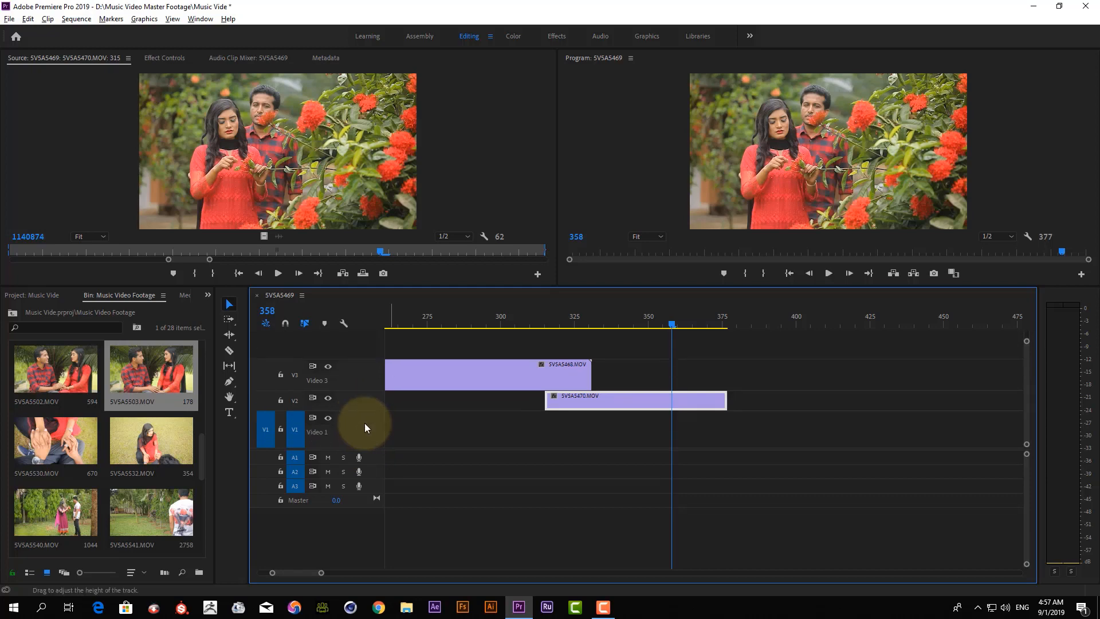
{"action": "double_click", "coordinate": [367, 411]}
{"action": "double_click", "coordinate": [366, 459]}
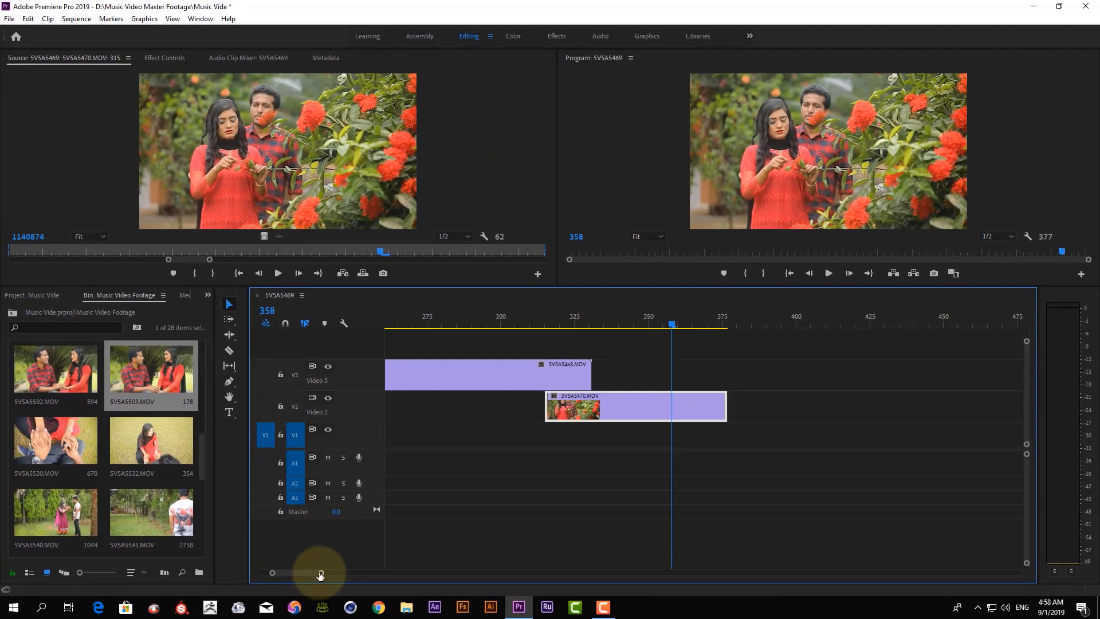
Bring the timeline view back to the start of the sequence and zoom out until both clips come into view
{"action": "left_click_drag", "start_coordinate": [597, 532], "coordinate": [857, 532]}
{"action": "left_click_drag", "start_coordinate": [455, 570], "coordinate": [314, 588]}
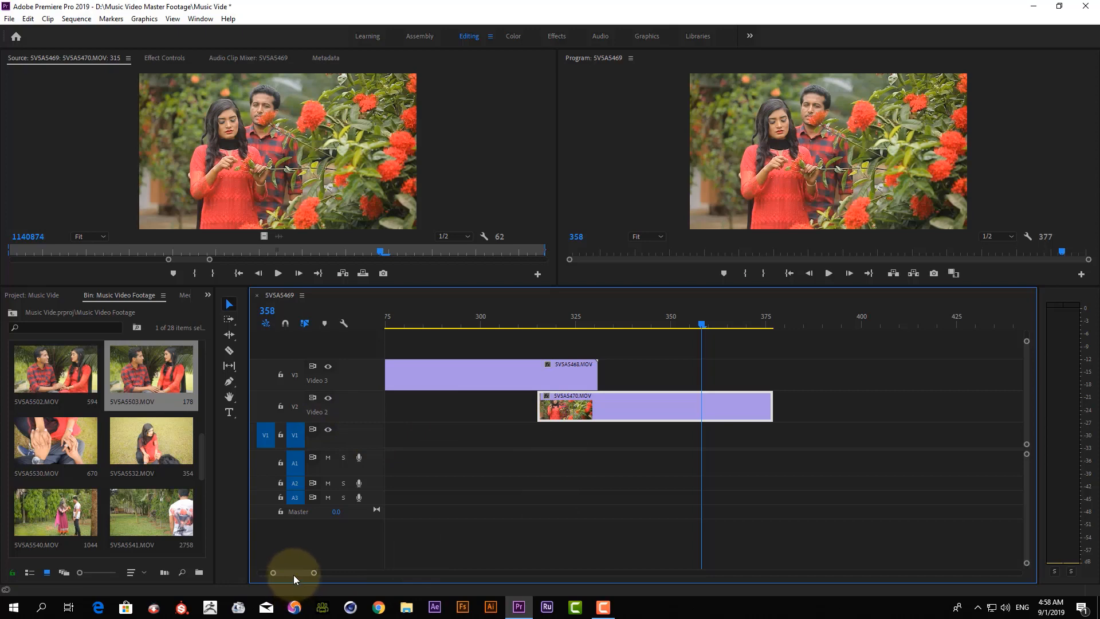
{"action": "left_click_drag", "start_coordinate": [291, 573], "coordinate": [654, 573]}
{"action": "left_click_drag", "start_coordinate": [566, 593], "coordinate": [273, 570]}
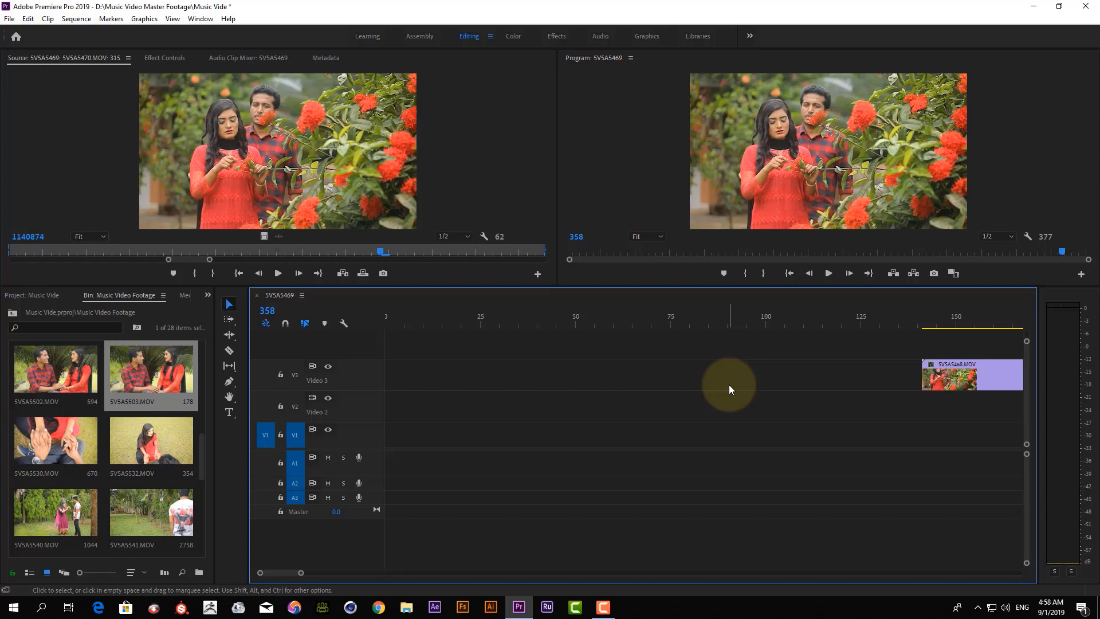
{"action": "key", "text": "minus"}
{"action": "key", "text": "minus"}
{"action": "key", "text": "minus"}
{"action": "key", "text": "minus"}
{"action": "key", "text": "minus"}
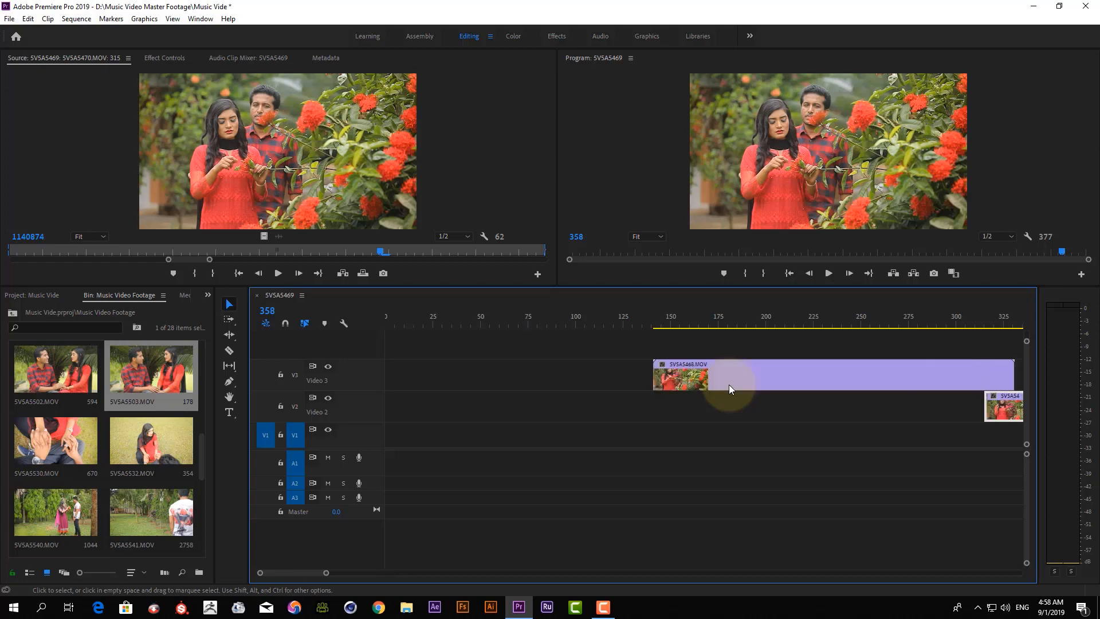
Practise zooming the timeline out and in around the playhead, finishing with both clips fully in view
{"action": "key", "text": "minus"}
{"action": "key", "text": "minus"}
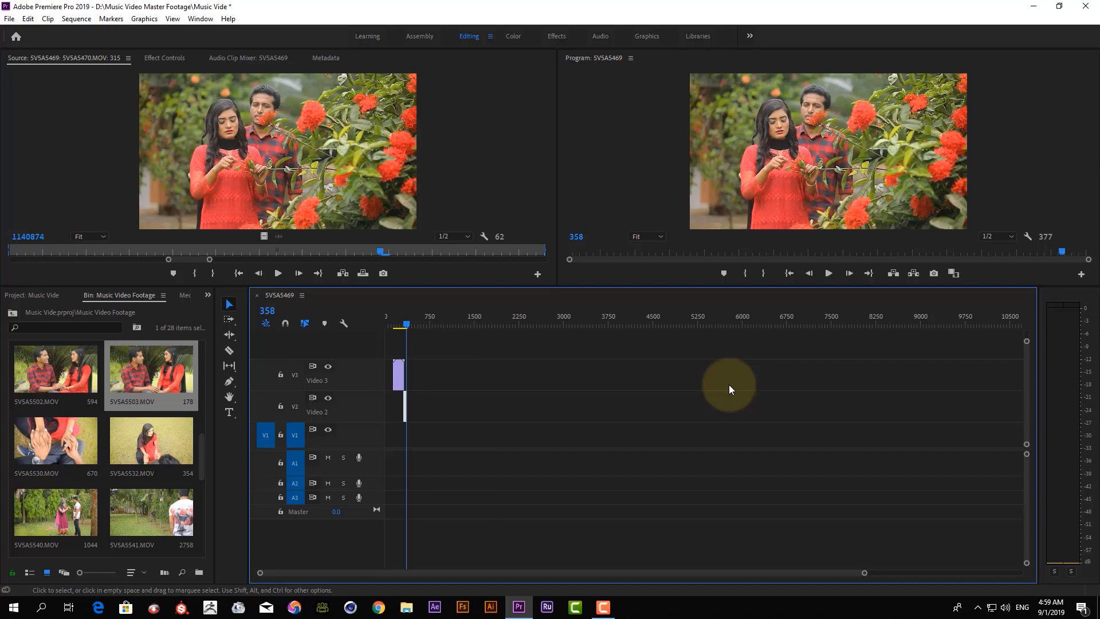
{"action": "key", "text": "equal"}
{"action": "key", "text": "equal"}
{"action": "key", "text": "equal"}
{"action": "key", "text": "equal"}
{"action": "key", "text": "equal"}
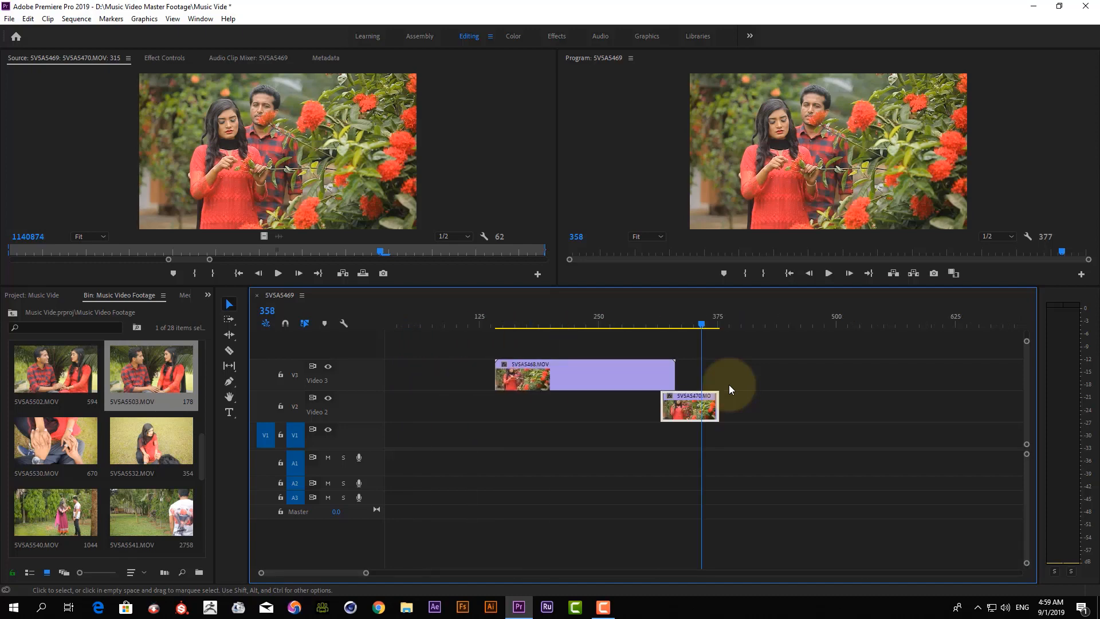
{"action": "key", "text": "equal"}
{"action": "key", "text": "minus"}
{"action": "key", "text": "minus"}
{"action": "key", "text": "equal"}
{"action": "key", "text": "equal"}
{"action": "key", "text": "minus"}
{"action": "key", "text": "minus"}
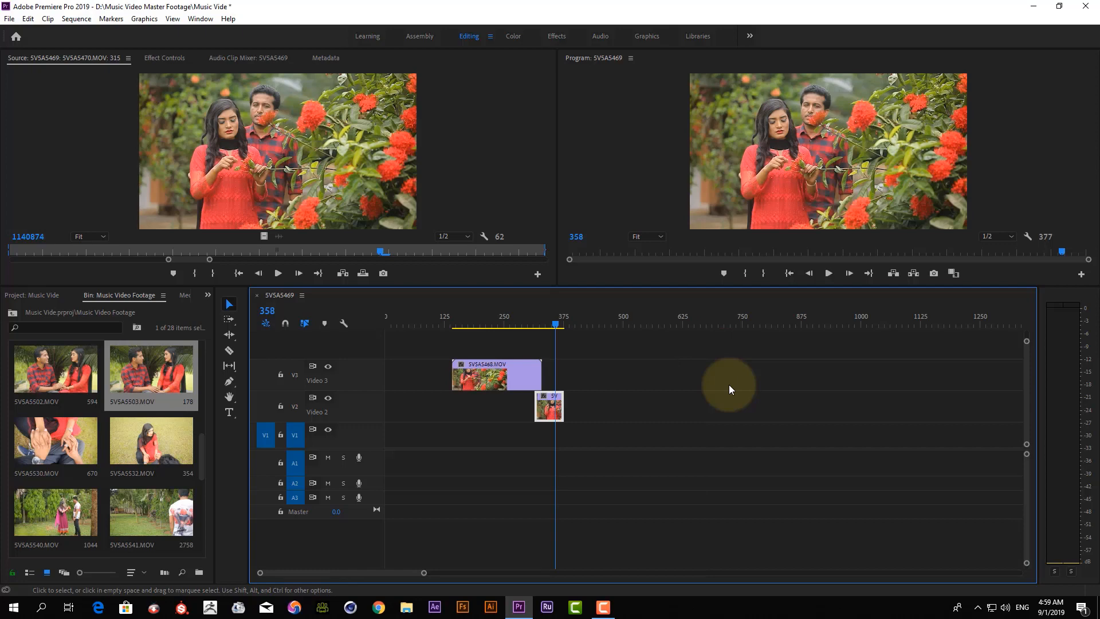
Delete both clips from the sequence and place SV5A5468.MOV, SV5A5471.MOV and SV5A5470.MOV one after another on track V2
{"action": "left_click_drag", "start_coordinate": [478, 346], "coordinate": [627, 450]}
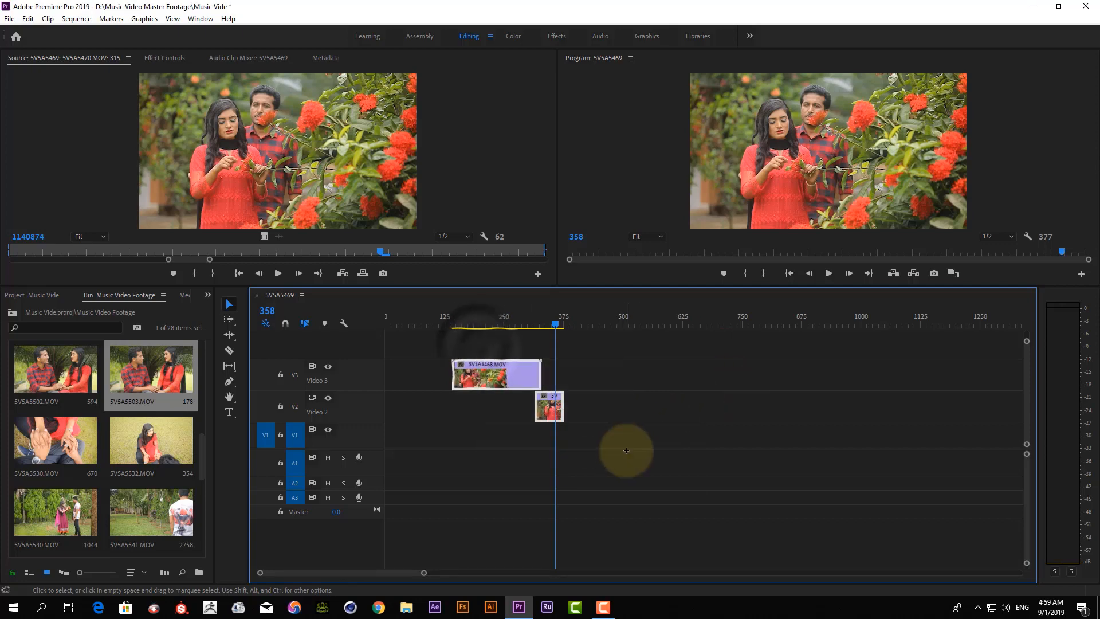
{"action": "key", "text": "Delete"}
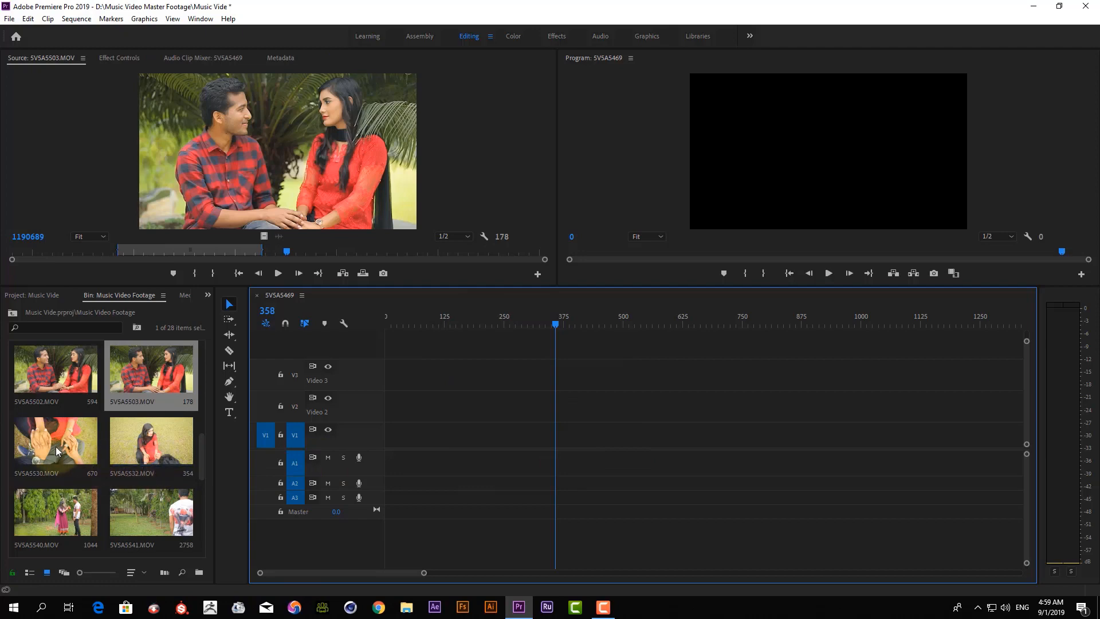
{"action": "scroll", "coordinate": [57, 385], "scroll_direction": "up", "scroll_amount": 6}
{"action": "left_click_drag", "start_coordinate": [52, 431], "coordinate": [994, 403]}
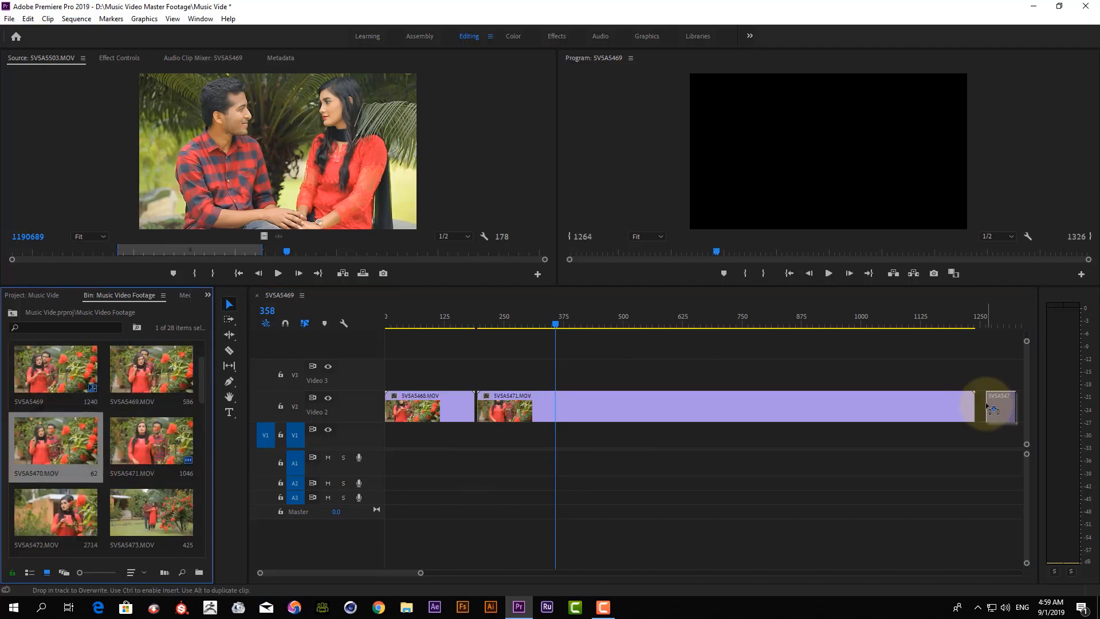
Add the clips SV5A5489.MOV, SV5A5491.MOV, SV5A5502.MOV and SV5A5503.MOV together after the last clip on track V2
{"action": "scroll", "coordinate": [674, 463], "scroll_direction": "down", "scroll_amount": 1}
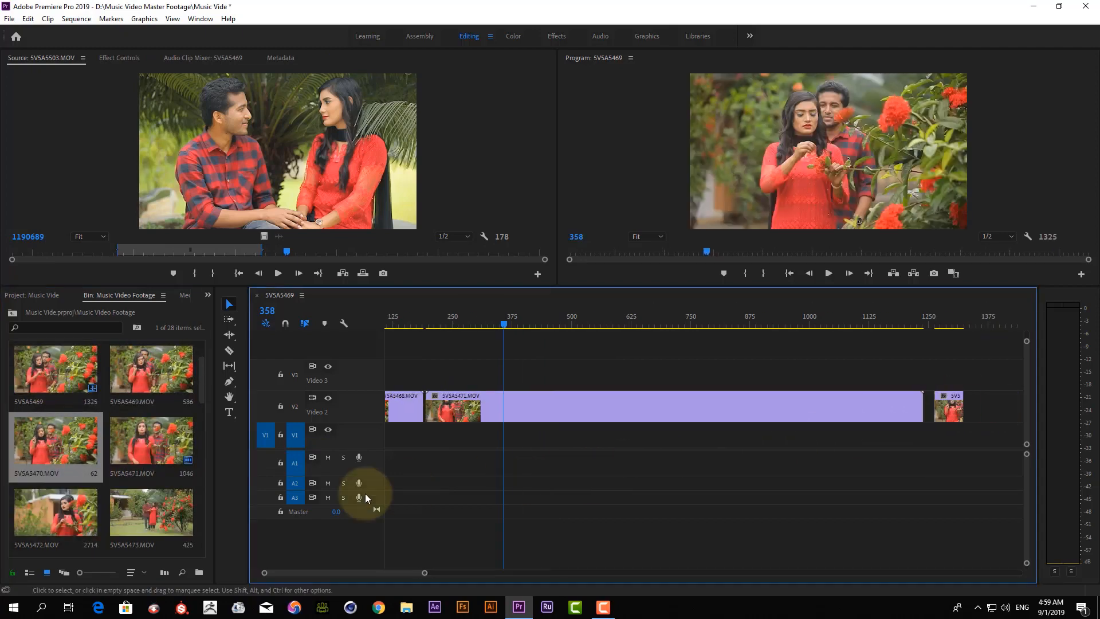
{"action": "scroll", "coordinate": [108, 439], "scroll_direction": "down", "scroll_amount": 3}
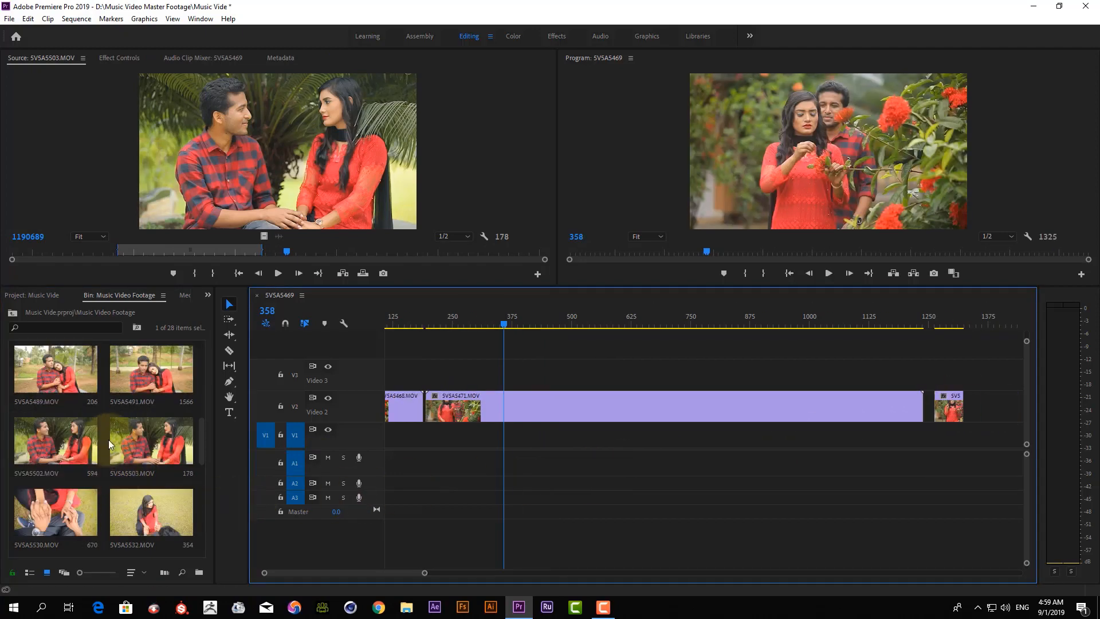
{"action": "left_click_drag", "start_coordinate": [71, 386], "coordinate": [968, 417]}
Ripple delete the gaps before and after clip SV5A5470.MOV on track V2
{"action": "left_click", "coordinate": [928, 408]}
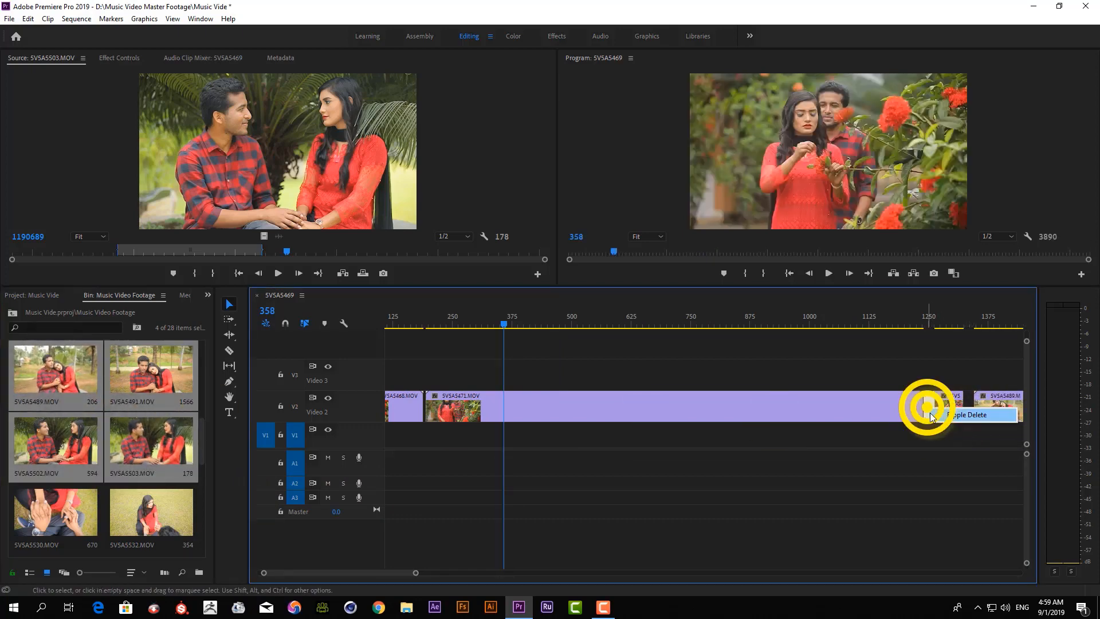
{"action": "right_click", "coordinate": [959, 409]}
{"action": "left_click", "coordinate": [965, 417]}
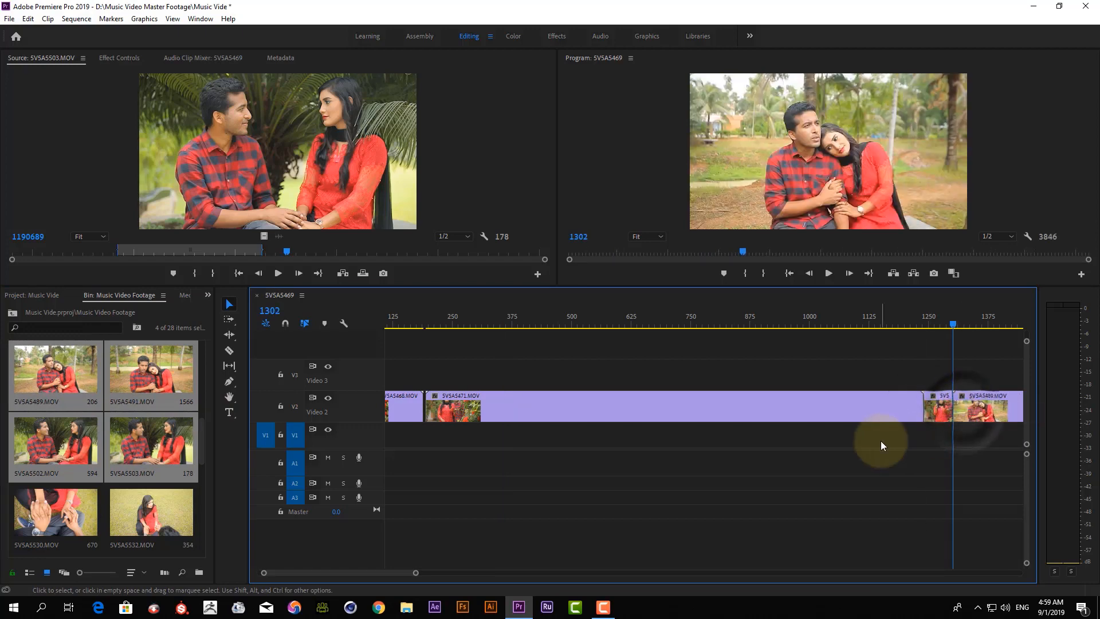
Zoom the timeline out to show every clip and make track V2 slightly taller for larger thumbnails
{"action": "key", "text": "minus"}
{"action": "key", "text": "minus"}
{"action": "key", "text": "minus"}
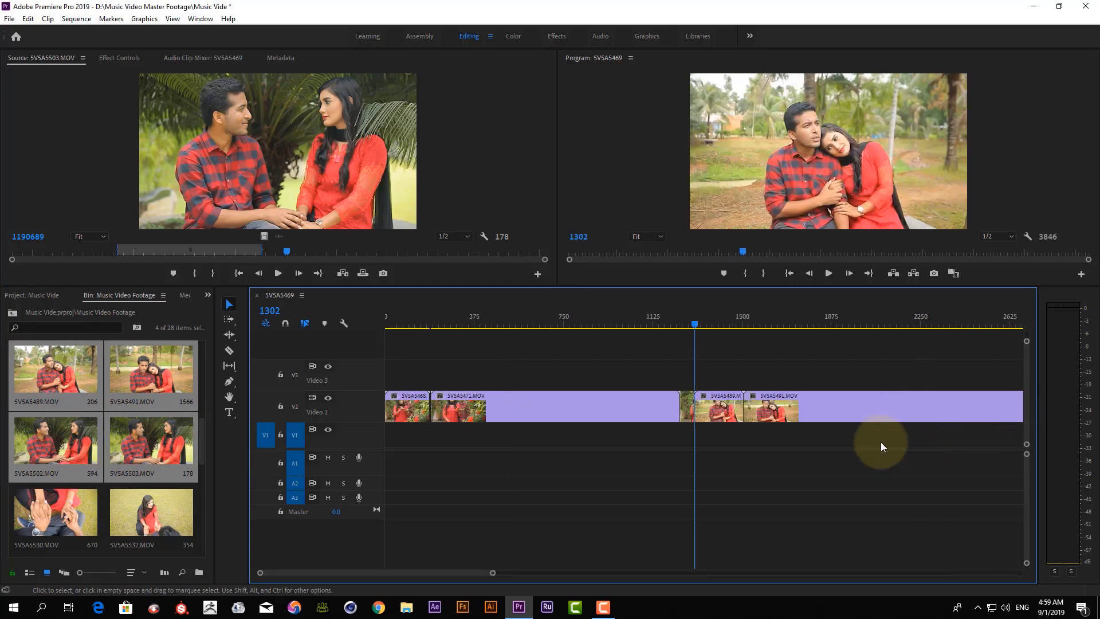
{"action": "key", "text": "minus"}
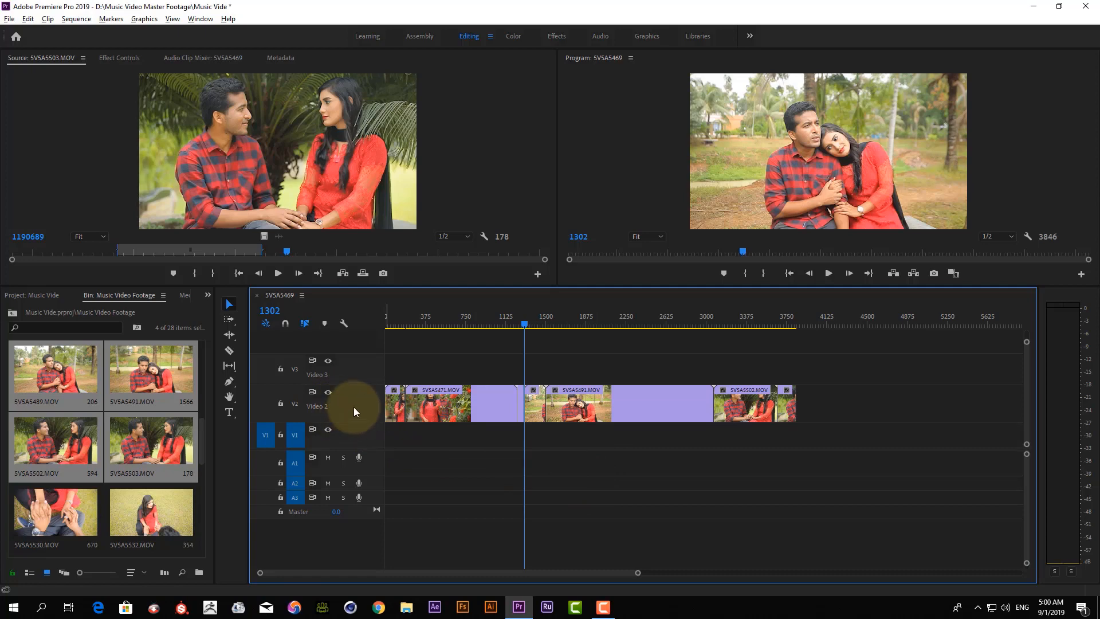
{"action": "scroll", "coordinate": [353, 407], "scroll_direction": "down", "scroll_amount": 4, "text": "alt"}
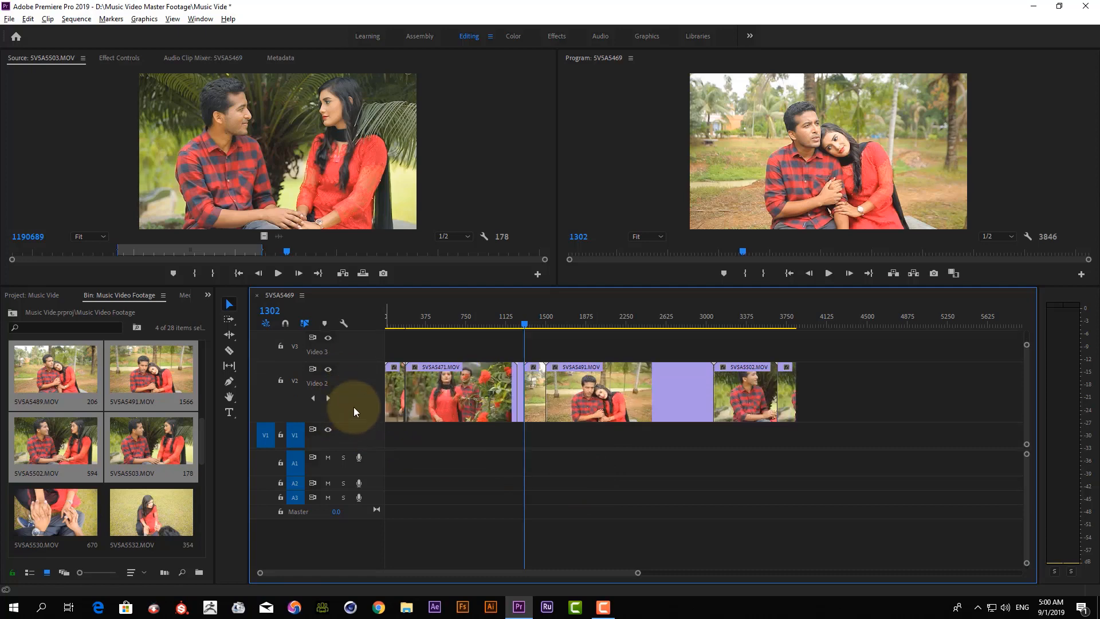
{"action": "scroll", "coordinate": [353, 407], "scroll_direction": "up", "scroll_amount": 4, "text": "alt"}
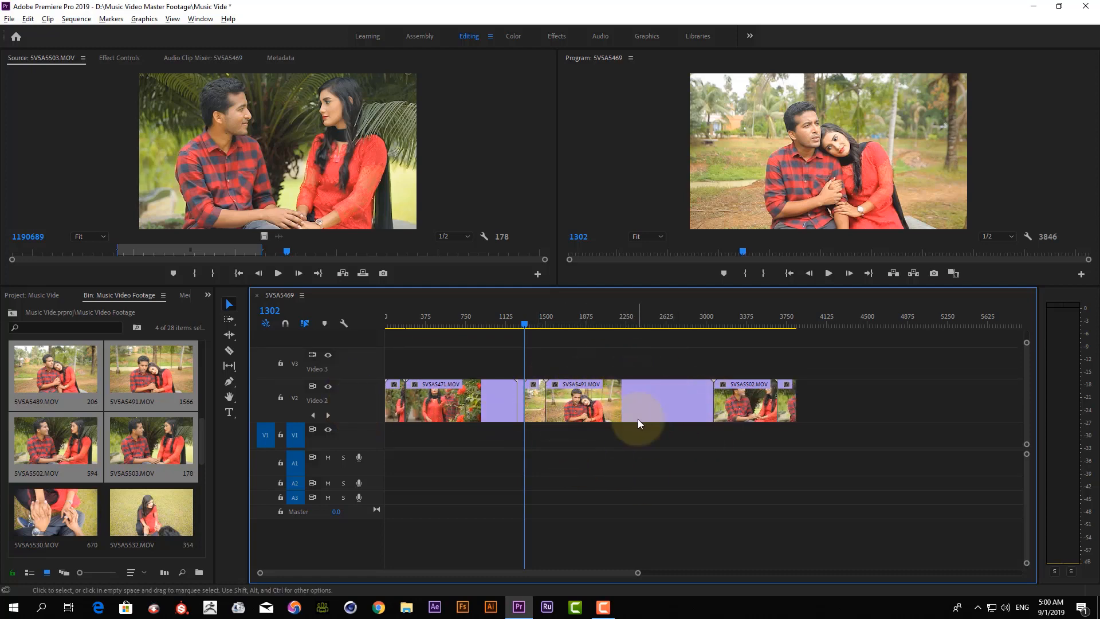
Zoom the timeline in and out repeatedly around different clips on track V2 to examine the sequence at several scales
{"action": "key", "text": "alt"}
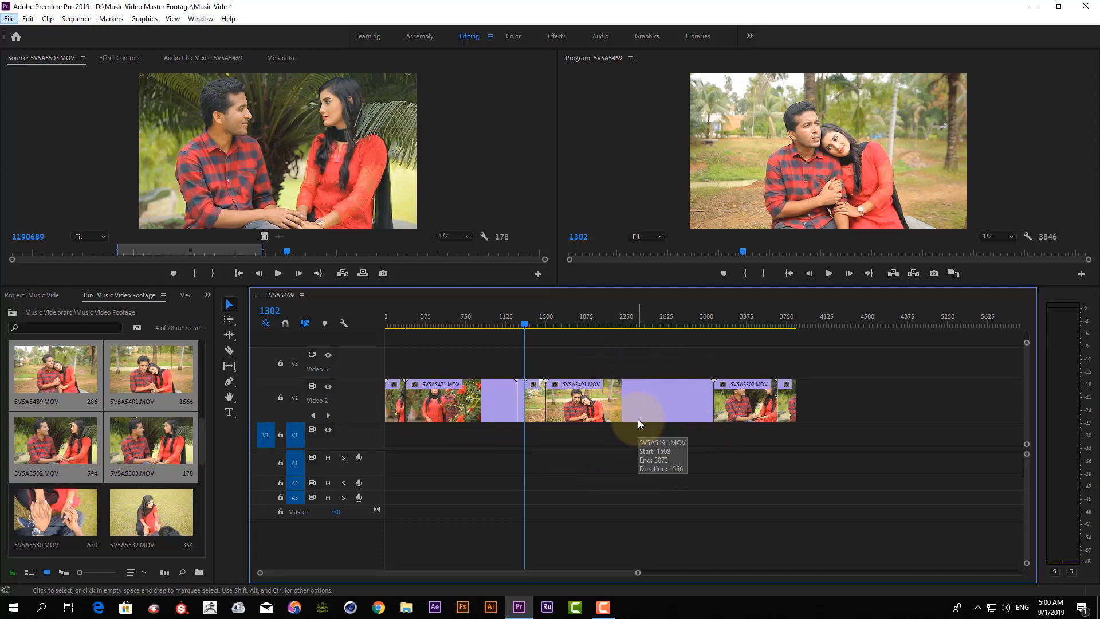
{"action": "key", "text": "alt"}
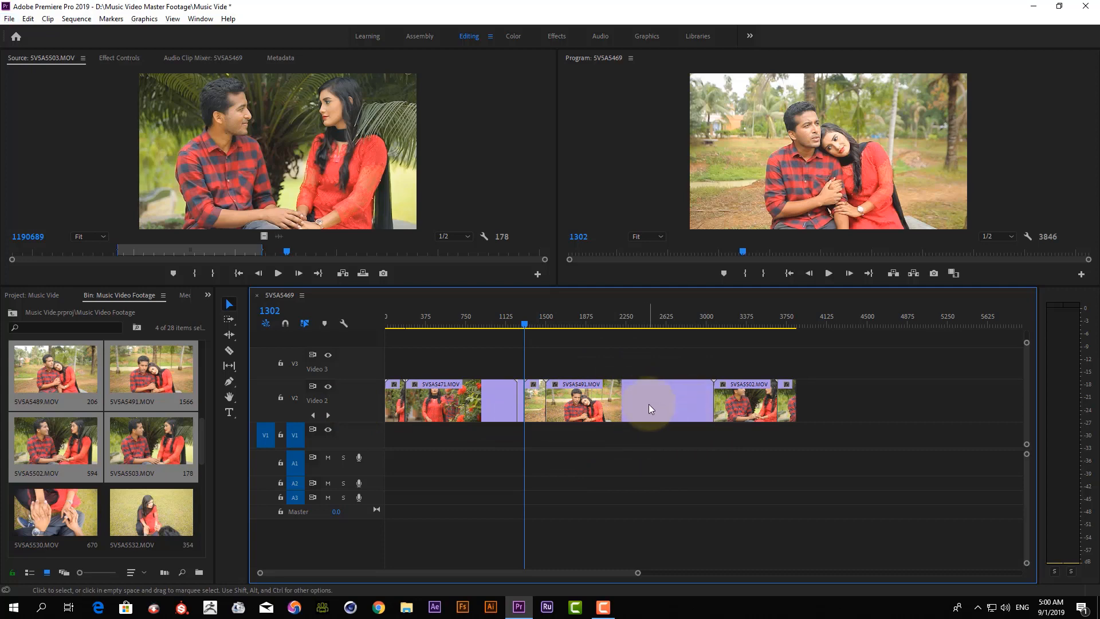
{"action": "scroll", "coordinate": [649, 404], "scroll_direction": "up", "scroll_amount": 4}
{"action": "scroll", "coordinate": [650, 405], "scroll_direction": "down", "scroll_amount": 6}
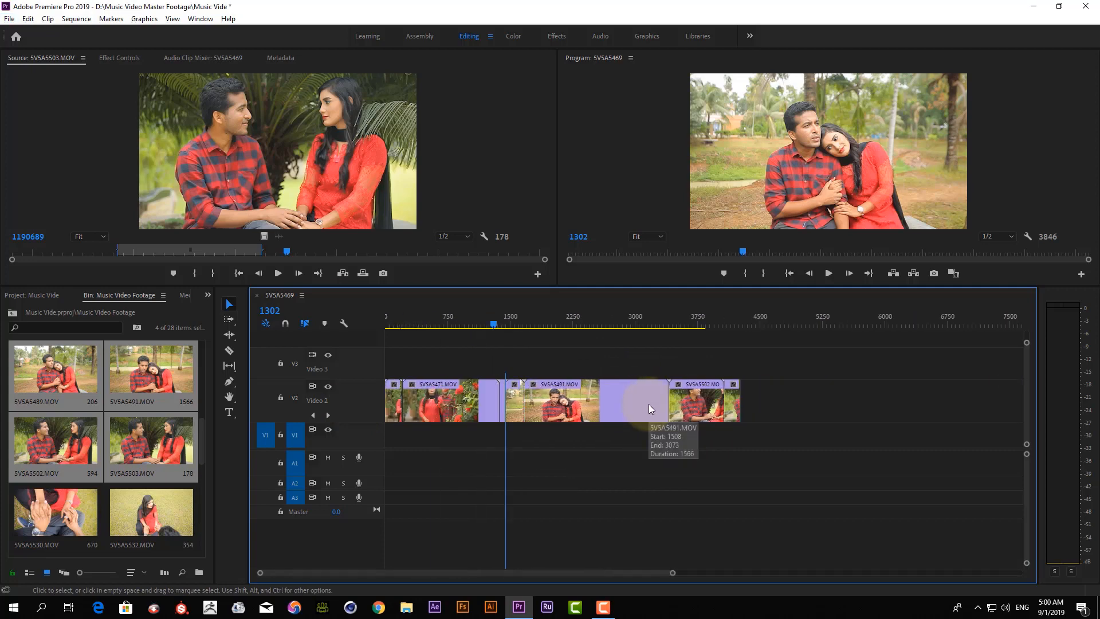
{"action": "scroll", "coordinate": [648, 404], "scroll_direction": "down", "scroll_amount": 4}
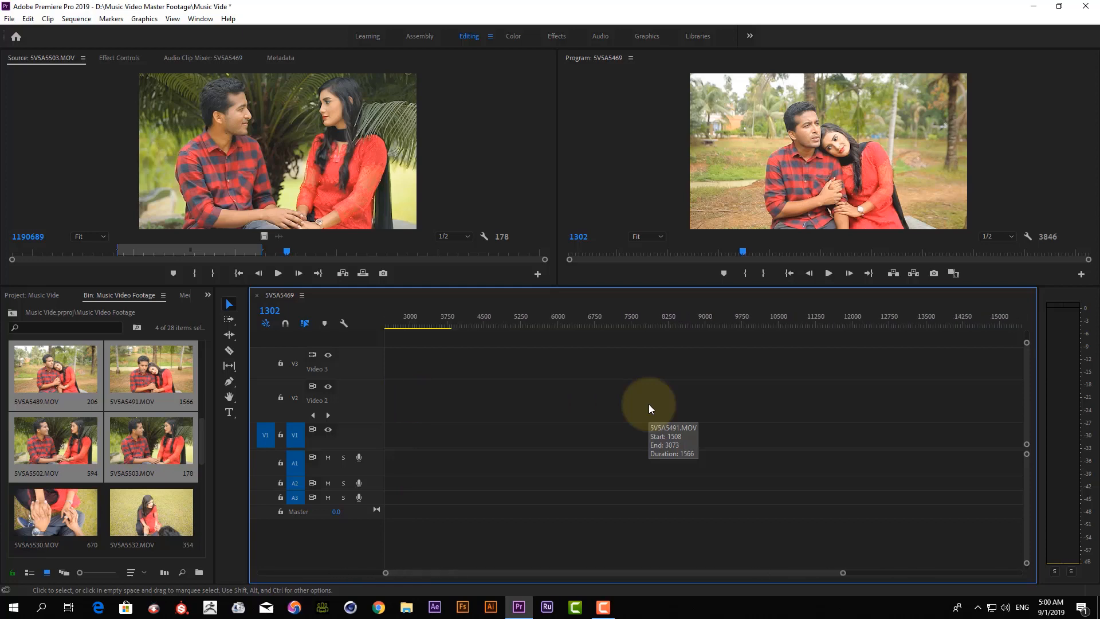
{"action": "scroll", "coordinate": [423, 412], "scroll_direction": "up", "scroll_amount": 5}
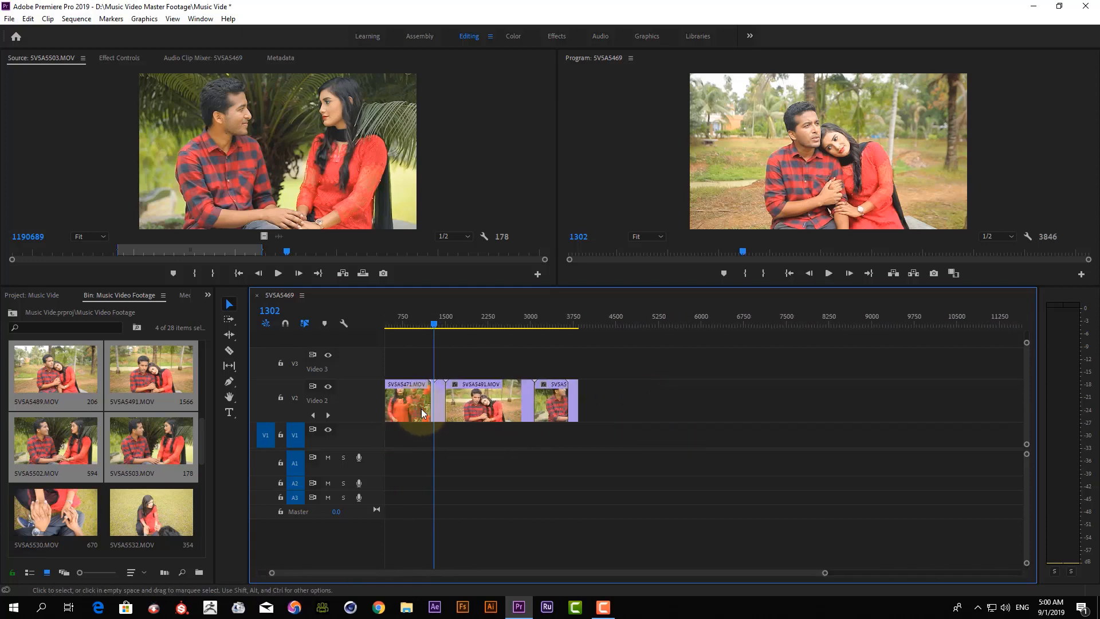
{"action": "scroll", "coordinate": [421, 408], "scroll_direction": "down", "scroll_amount": 5}
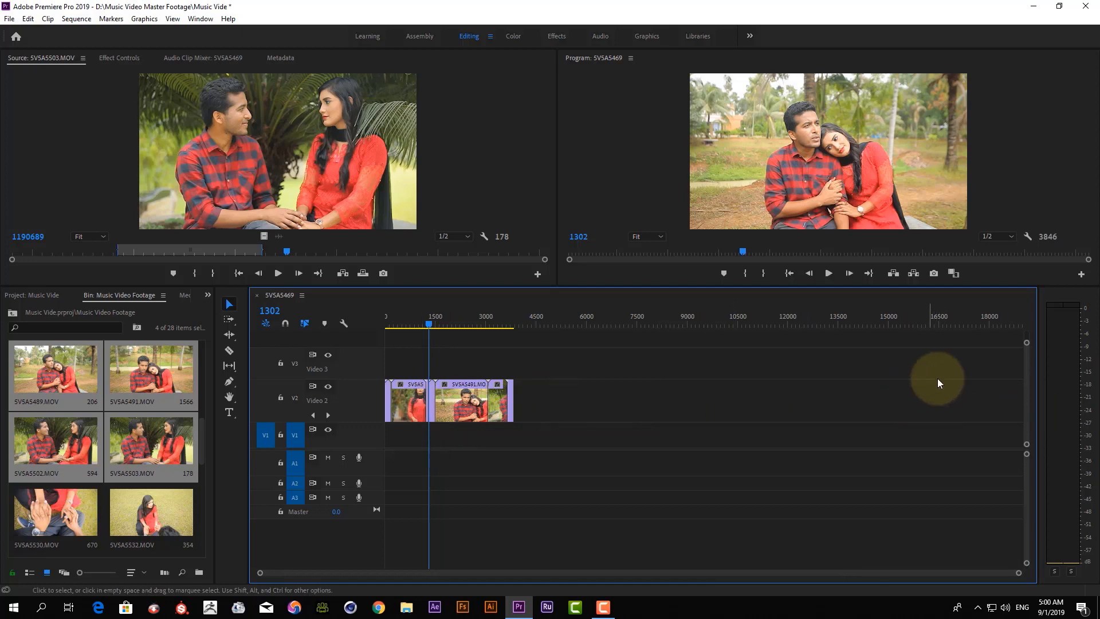
{"action": "scroll", "coordinate": [923, 398], "scroll_direction": "up", "scroll_amount": 2}
{"action": "scroll", "coordinate": [922, 397], "scroll_direction": "down", "scroll_amount": 2}
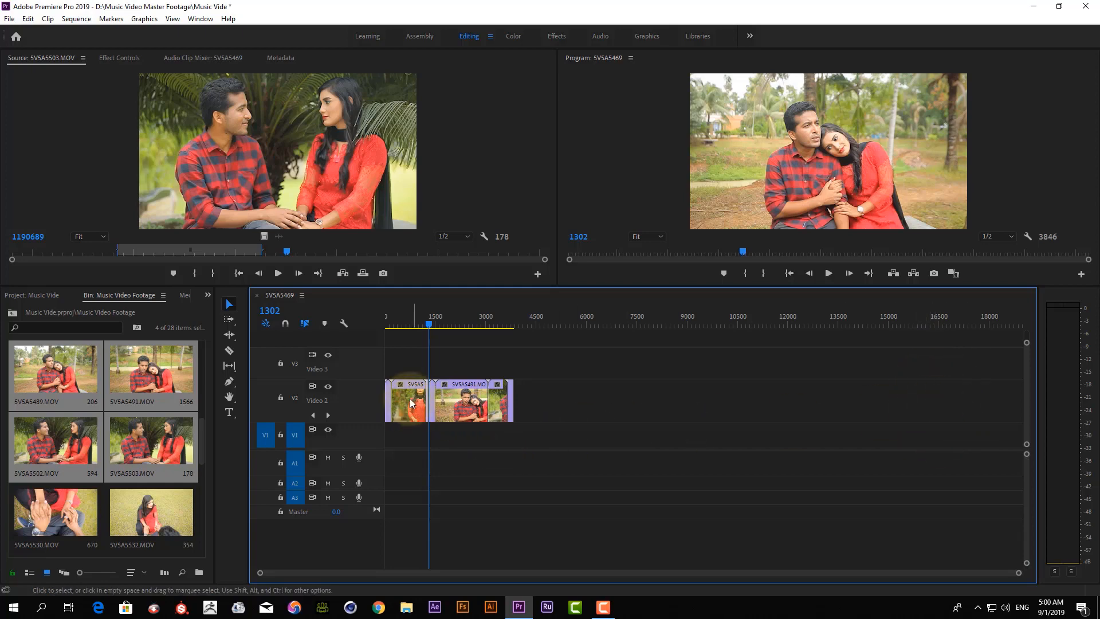
{"action": "scroll", "coordinate": [413, 408], "scroll_direction": "up", "scroll_amount": 3}
{"action": "scroll", "coordinate": [409, 401], "scroll_direction": "up", "scroll_amount": 2}
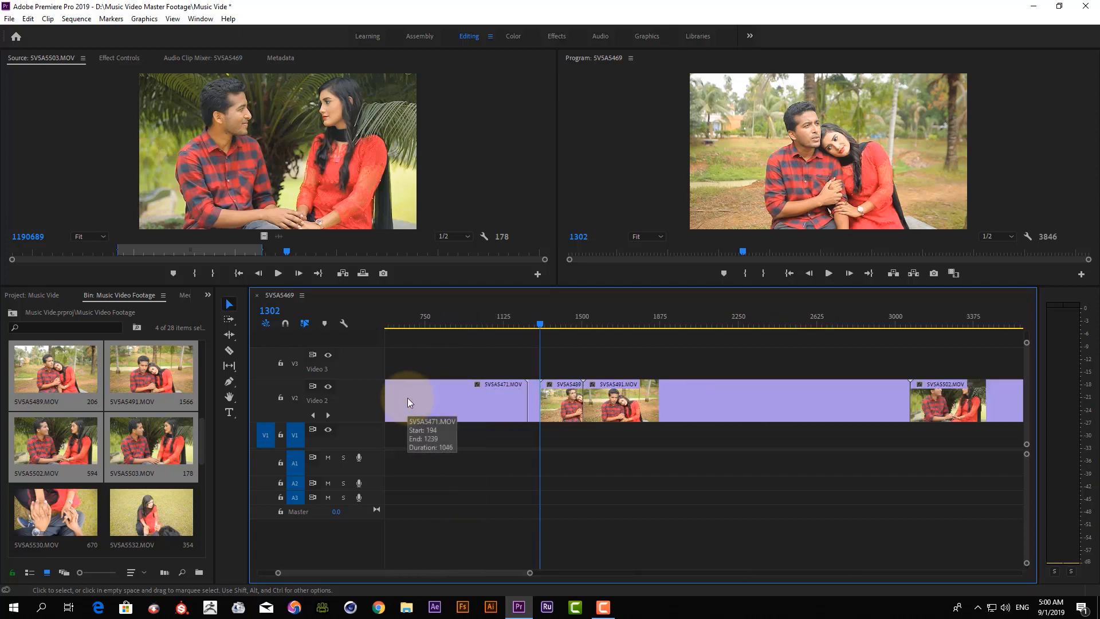
{"action": "scroll", "coordinate": [410, 401], "scroll_direction": "down", "scroll_amount": 3}
{"action": "scroll", "coordinate": [409, 402], "scroll_direction": "up", "scroll_amount": 2}
{"action": "scroll", "coordinate": [407, 398], "scroll_direction": "down", "scroll_amount": 2}
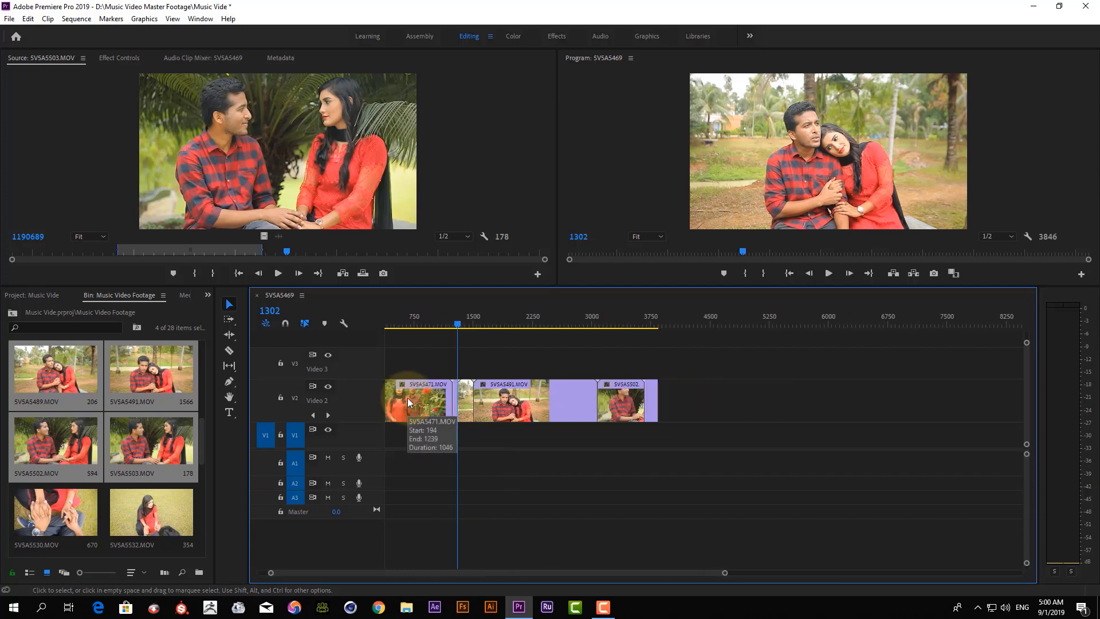
{"action": "scroll", "coordinate": [407, 398], "scroll_direction": "up", "scroll_amount": 2}
{"action": "scroll", "coordinate": [408, 398], "scroll_direction": "down", "scroll_amount": 1}
{"action": "scroll", "coordinate": [408, 398], "scroll_direction": "down", "scroll_amount": 3}
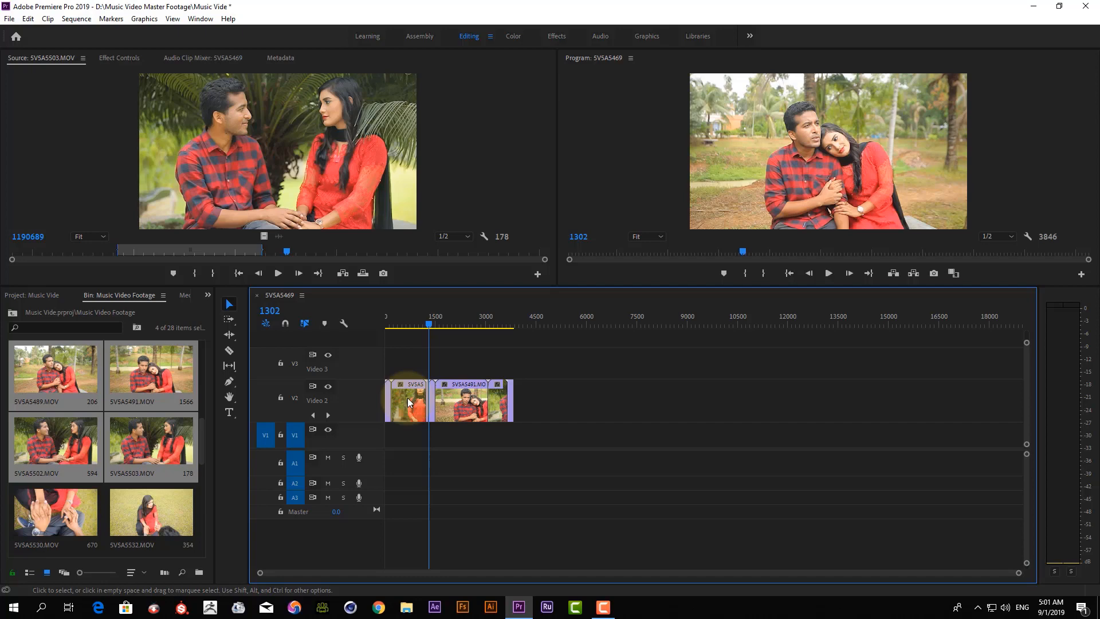
{"action": "scroll", "coordinate": [409, 401], "scroll_direction": "up", "scroll_amount": 2}
{"action": "scroll", "coordinate": [409, 401], "scroll_direction": "down", "scroll_amount": 2}
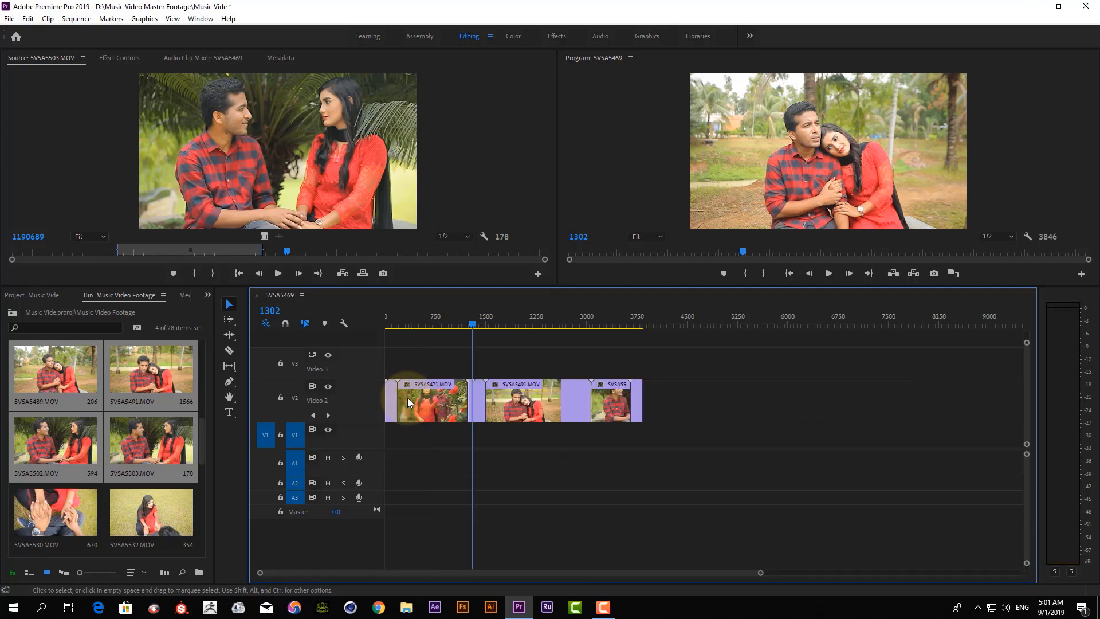
{"action": "scroll", "coordinate": [409, 401], "scroll_direction": "up", "scroll_amount": 2}
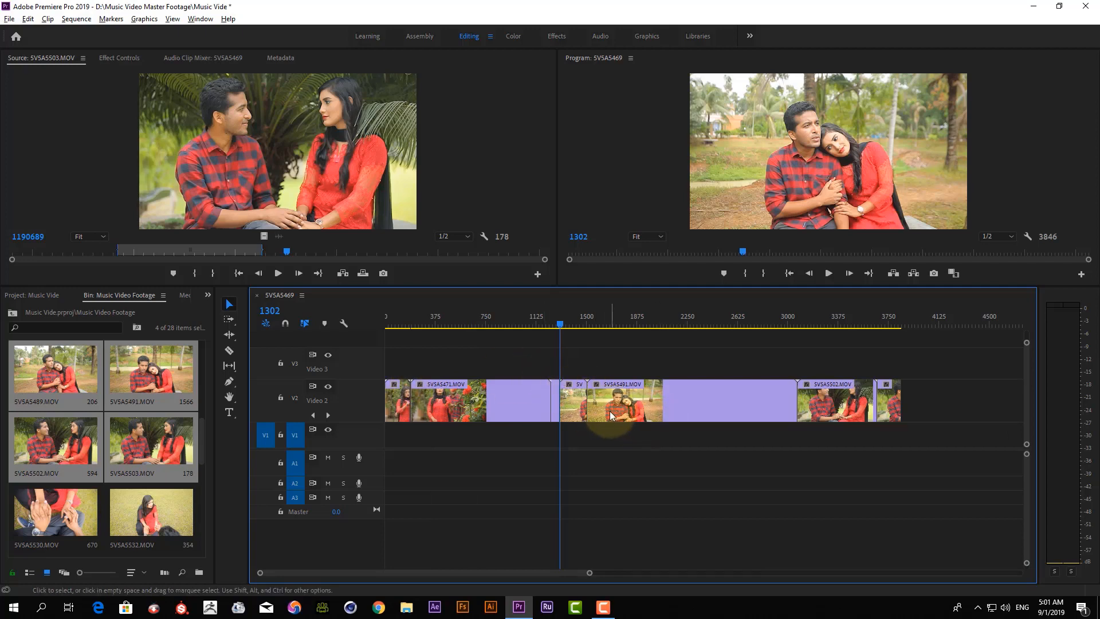
{"action": "scroll", "coordinate": [609, 411], "scroll_direction": "up", "scroll_amount": 1}
{"action": "scroll", "coordinate": [610, 411], "scroll_direction": "down", "scroll_amount": 2}
{"action": "scroll", "coordinate": [610, 411], "scroll_direction": "up", "scroll_amount": 1}
{"action": "scroll", "coordinate": [610, 410], "scroll_direction": "down", "scroll_amount": 3}
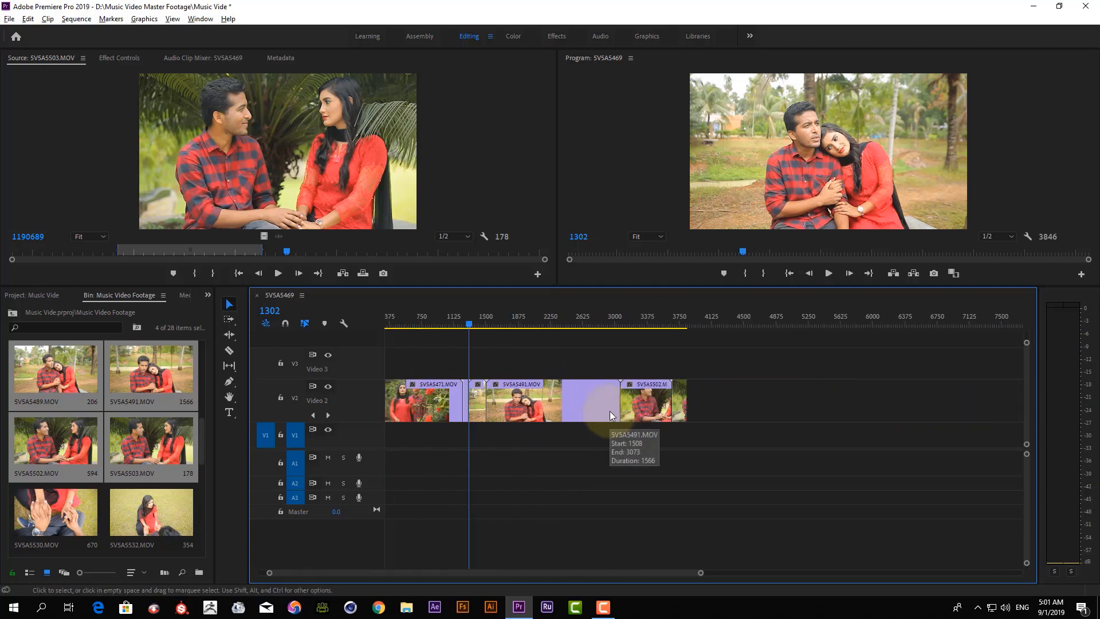
Rescale the timeline with its zoom scroll bar, keeping the start of the sequence and all clips in view
{"action": "key", "text": "alt"}
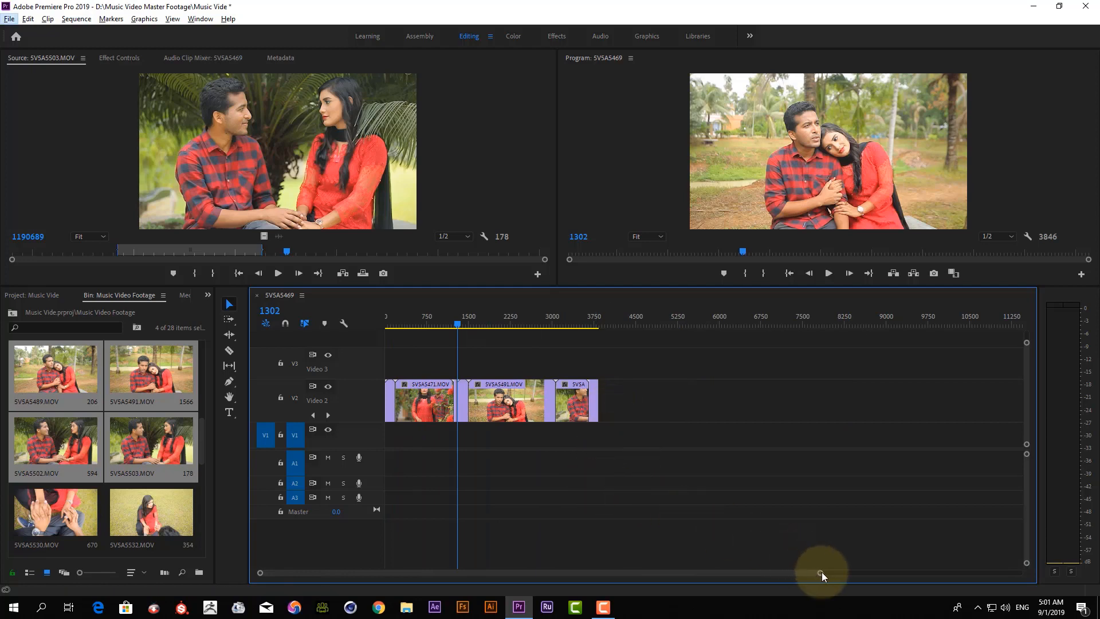
{"action": "left_click_drag", "start_coordinate": [820, 573], "coordinate": [847, 593]}
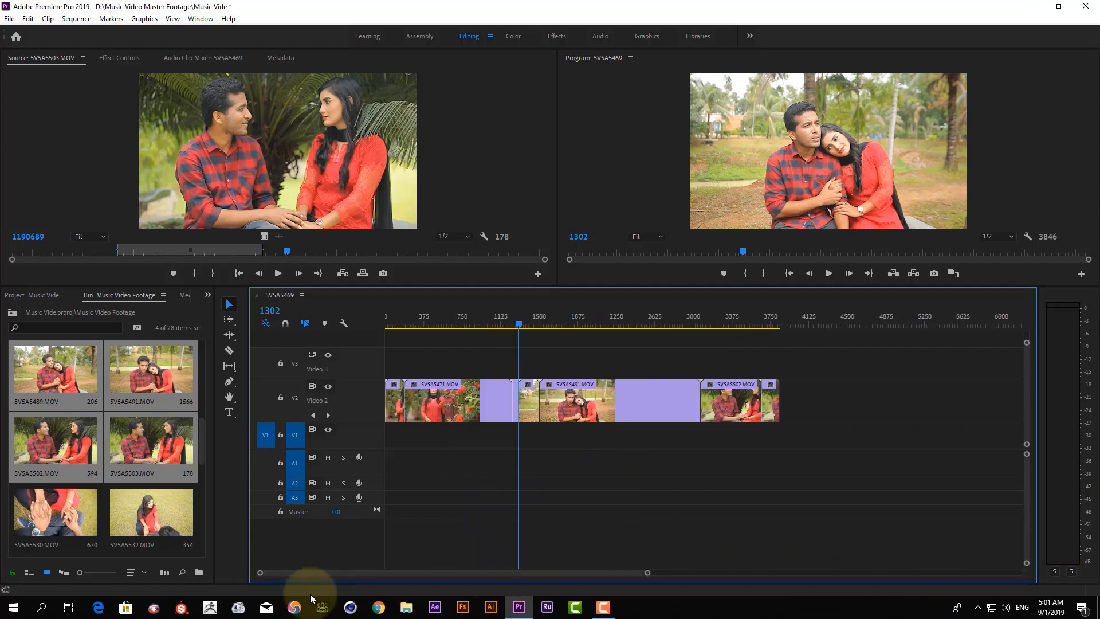
{"action": "left_click_drag", "start_coordinate": [331, 575], "coordinate": [274, 563]}
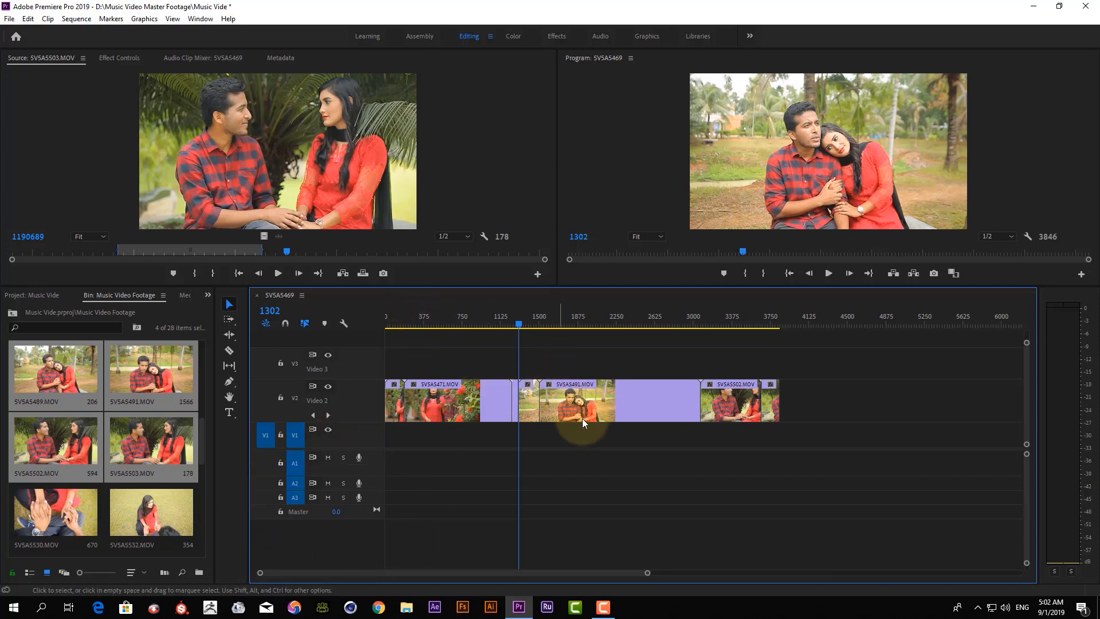
Ripple delete the gap between SV5A5468.MOV and SV5A5471.MOV on track V2, and fit the whole sequence in the timeline
{"action": "scroll", "coordinate": [558, 436], "scroll_direction": "up", "scroll_amount": 6}
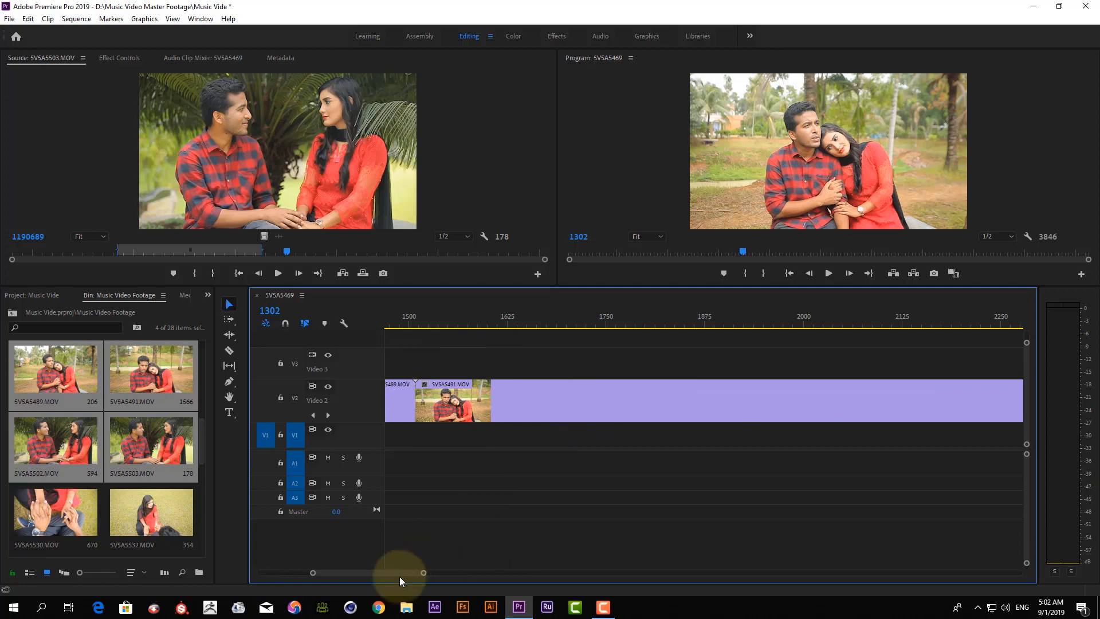
{"action": "left_click_drag", "start_coordinate": [369, 572], "coordinate": [296, 566]}
{"action": "scroll", "coordinate": [521, 417], "scroll_direction": "up", "scroll_amount": 2}
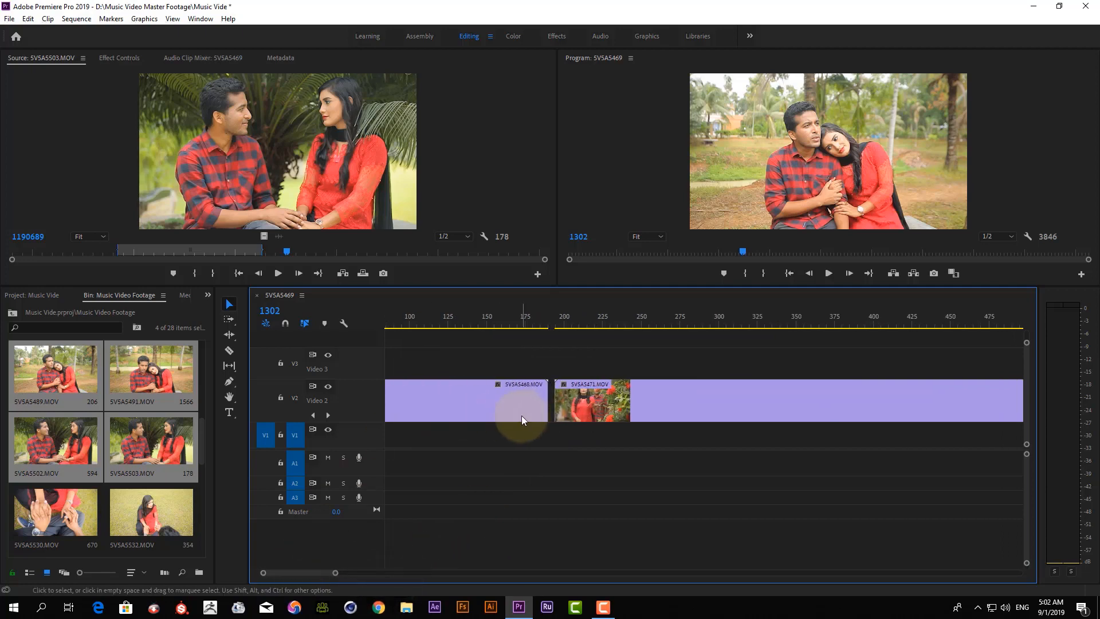
{"action": "left_click", "coordinate": [552, 401]}
{"action": "right_click", "coordinate": [552, 401]}
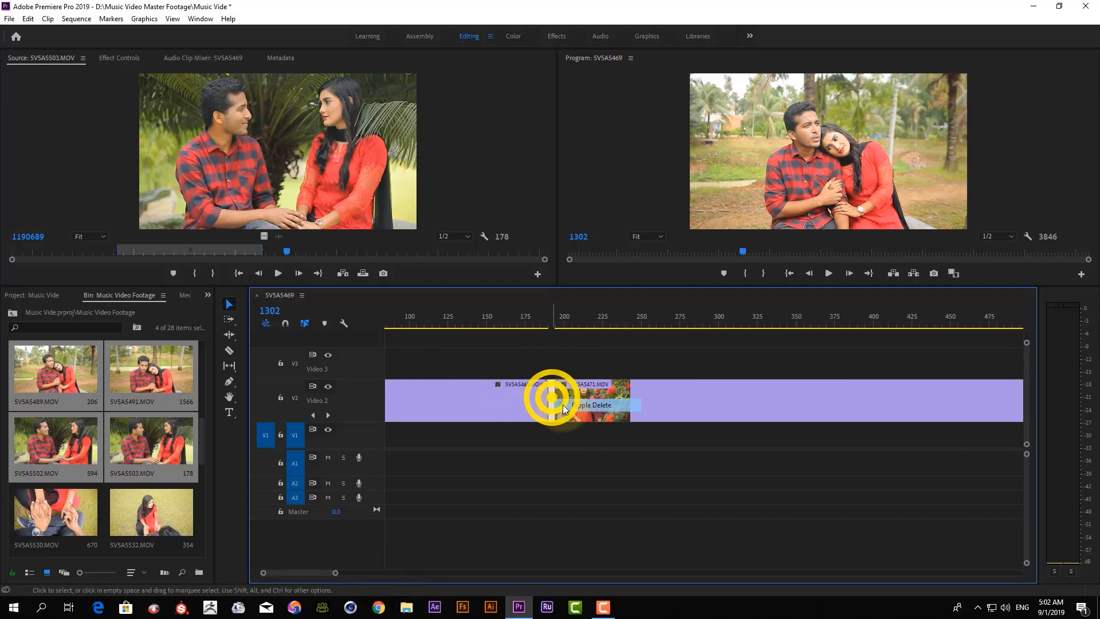
{"action": "left_click", "coordinate": [566, 406]}
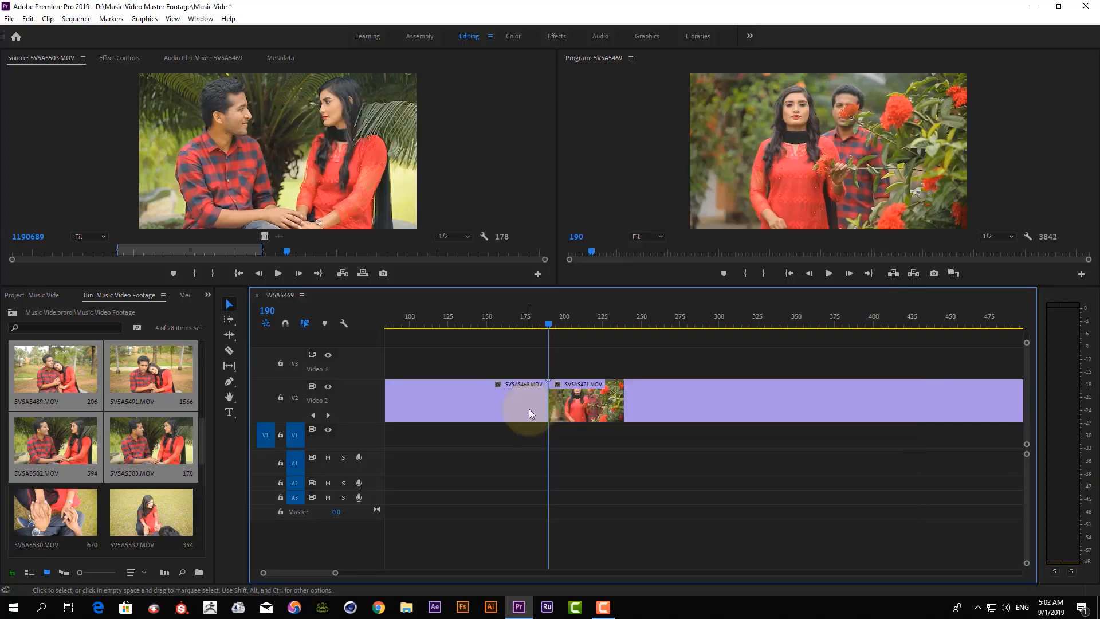
{"action": "key", "text": "backslash"}
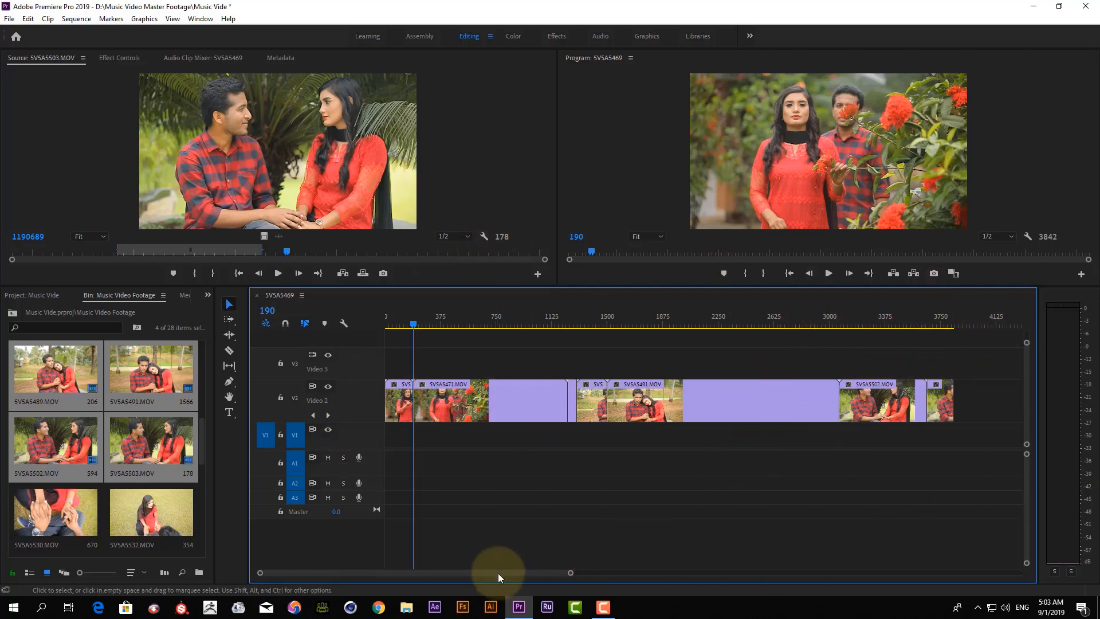
Select several clips and the edit points between them on track V2 to examine where each cut lies
{"action": "left_click_drag", "start_coordinate": [498, 573], "coordinate": [424, 574]}
{"action": "left_click", "coordinate": [435, 408]}
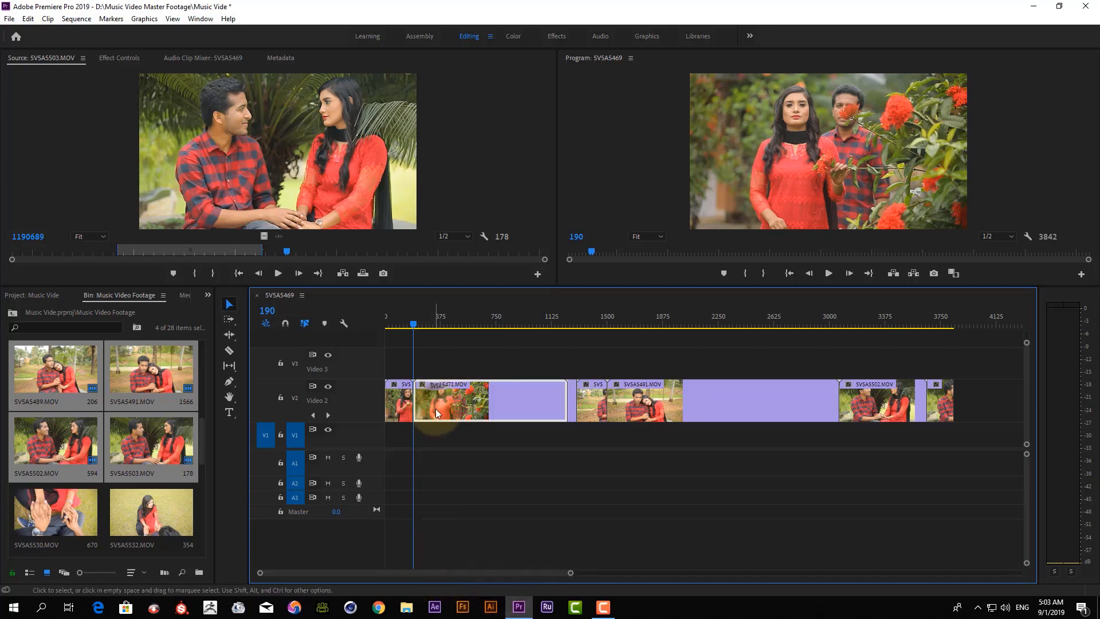
{"action": "left_click", "coordinate": [749, 400]}
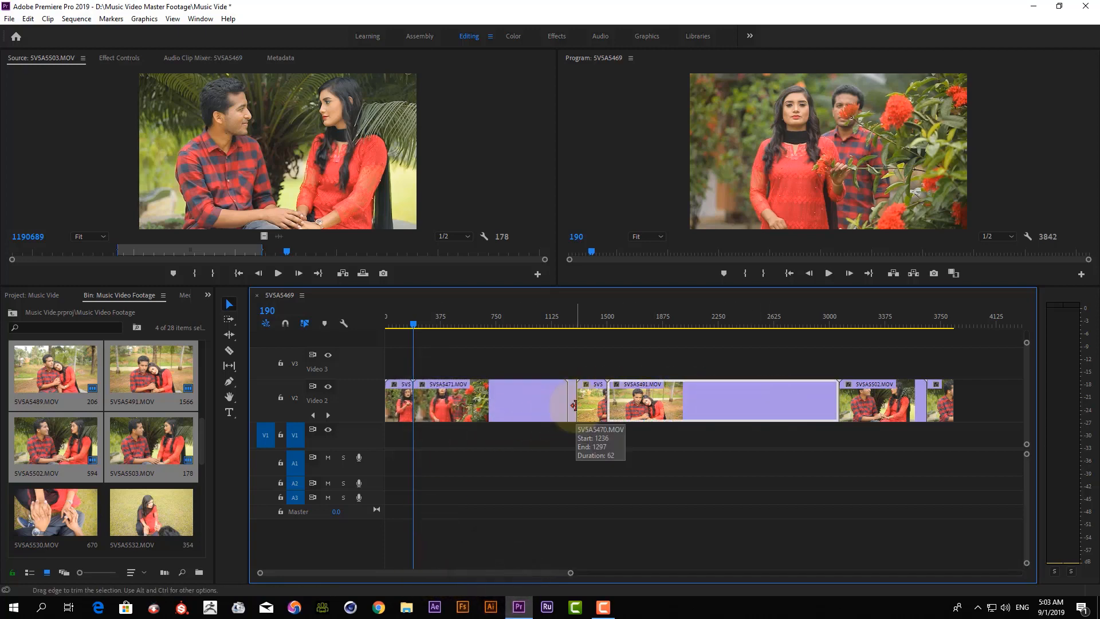
{"action": "left_click", "coordinate": [608, 406]}
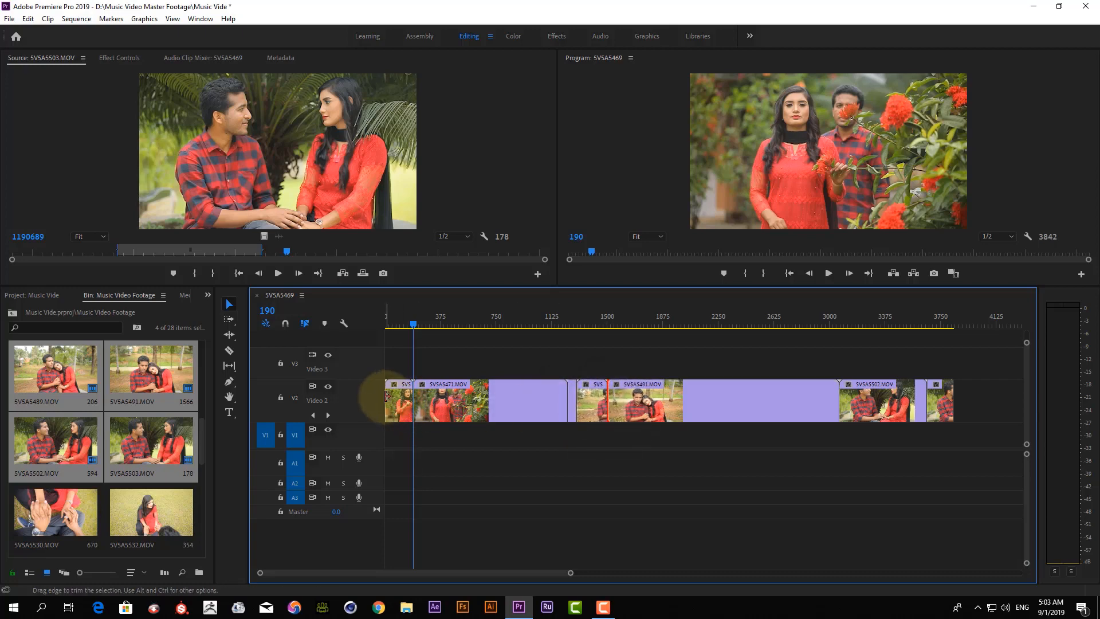
{"action": "left_click", "coordinate": [410, 407]}
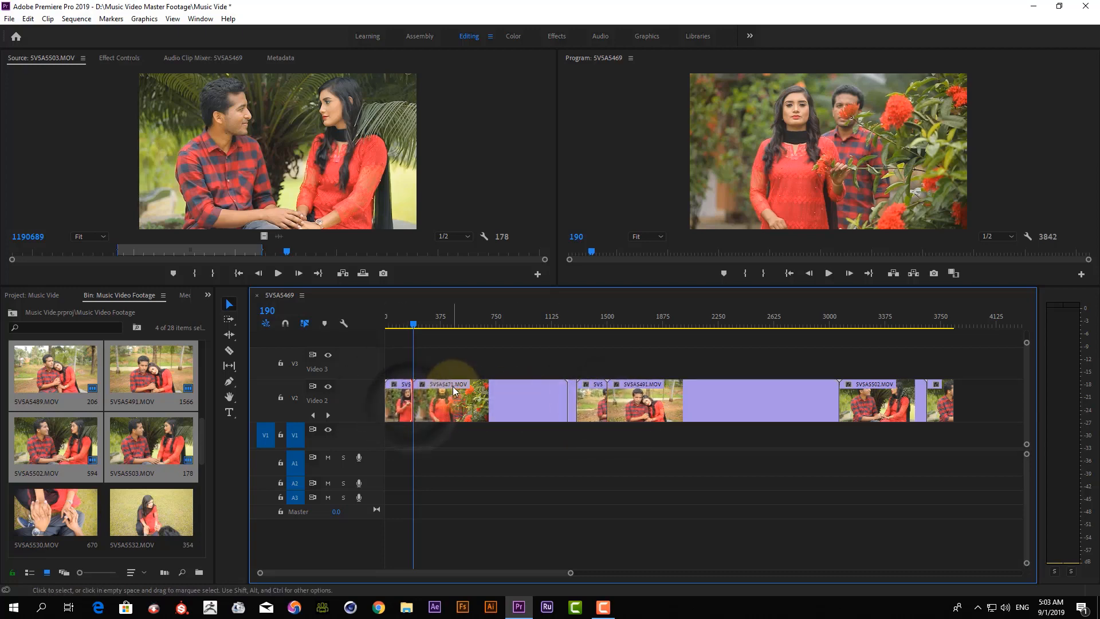
{"action": "left_click", "coordinate": [451, 387]}
{"action": "left_click", "coordinate": [417, 395]}
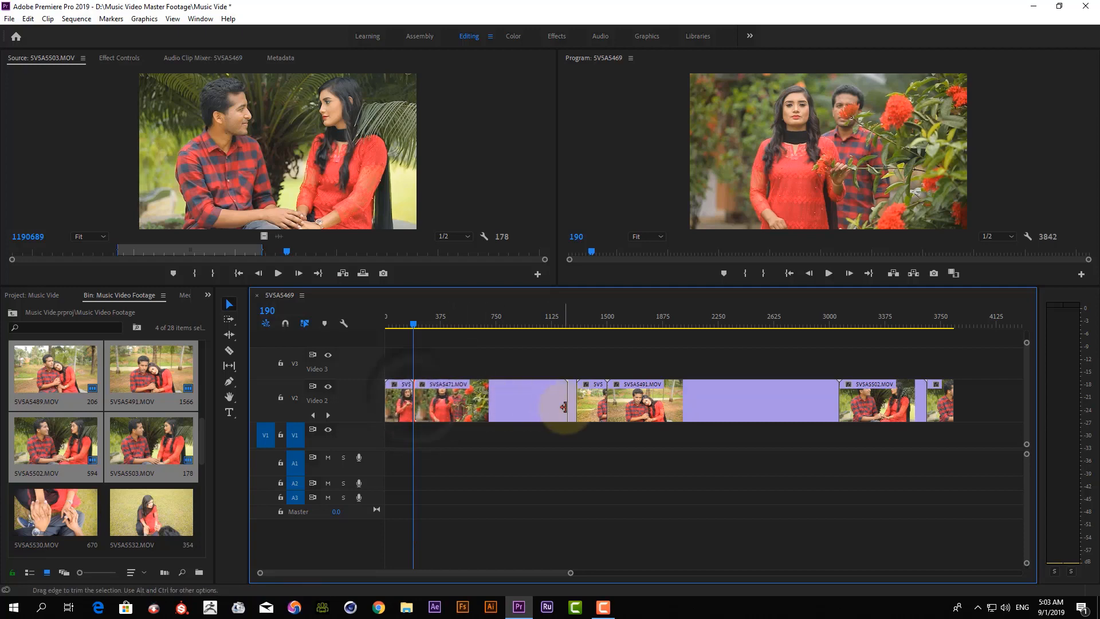
{"action": "left_click", "coordinate": [569, 405]}
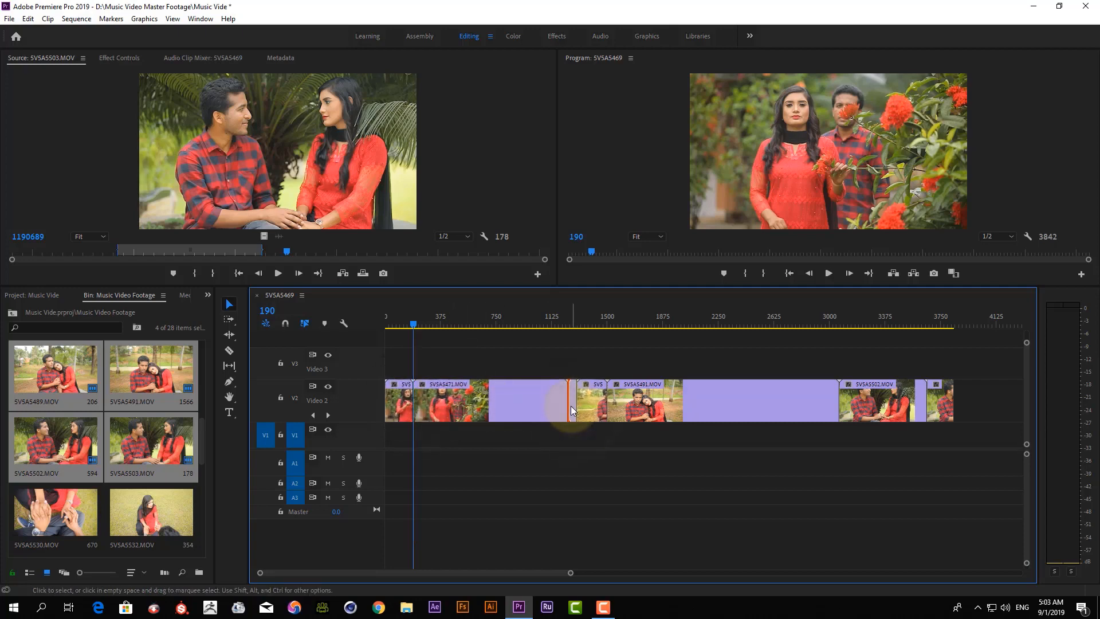
{"action": "left_click", "coordinate": [573, 406]}
{"action": "left_click", "coordinate": [574, 405]}
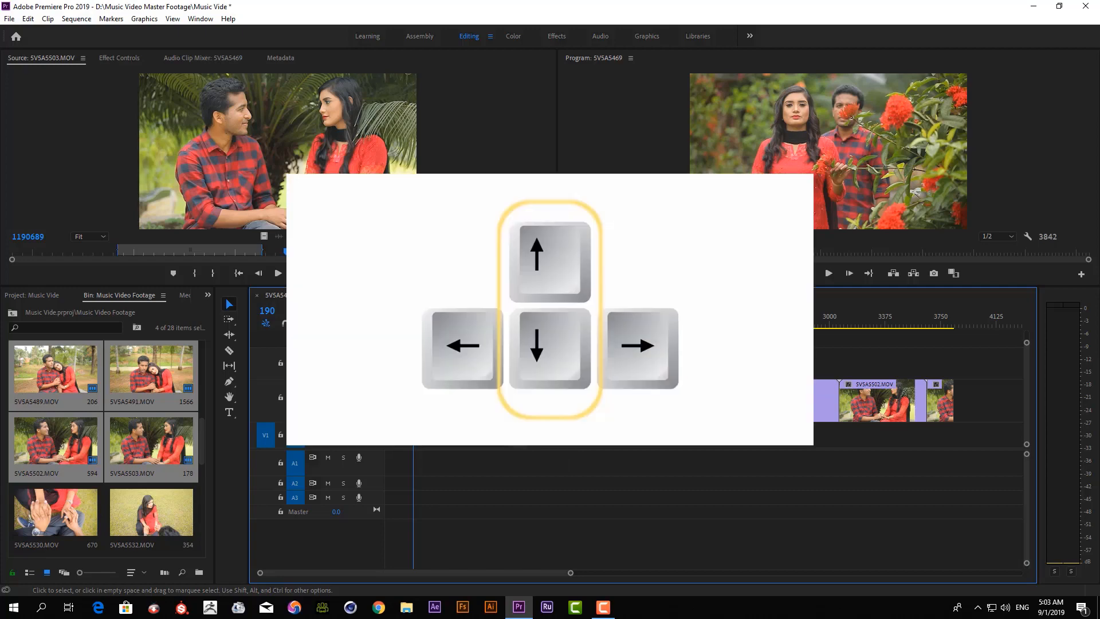
Jump the playhead between edit points with track V2 targeted, and return to the sequence start with V2 targeting off
{"action": "key", "text": "Up"}
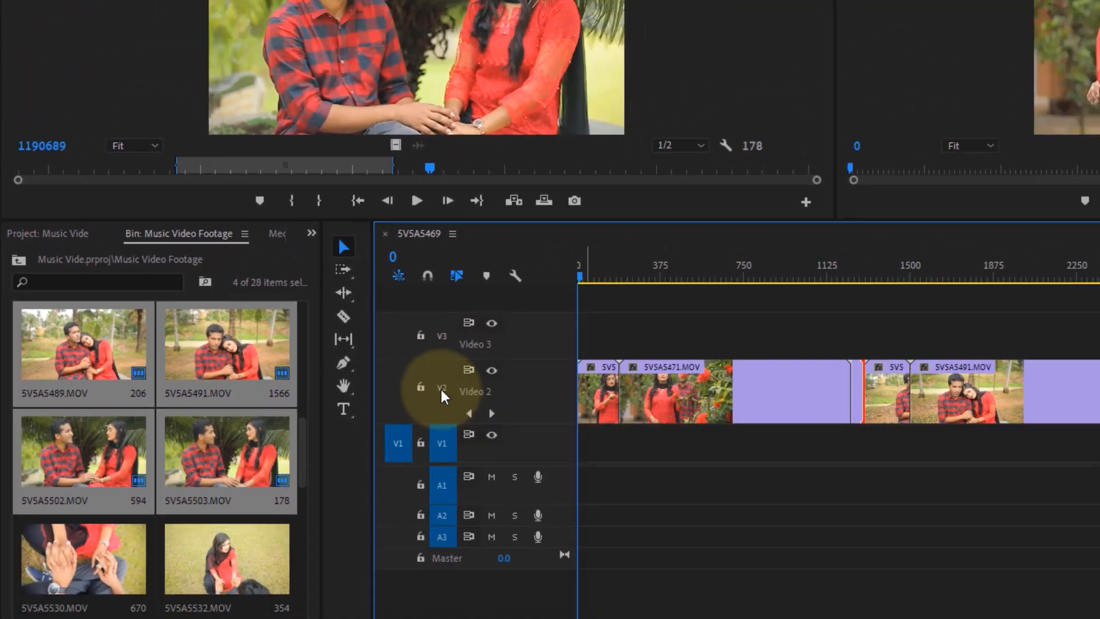
{"action": "left_click", "coordinate": [618, 376]}
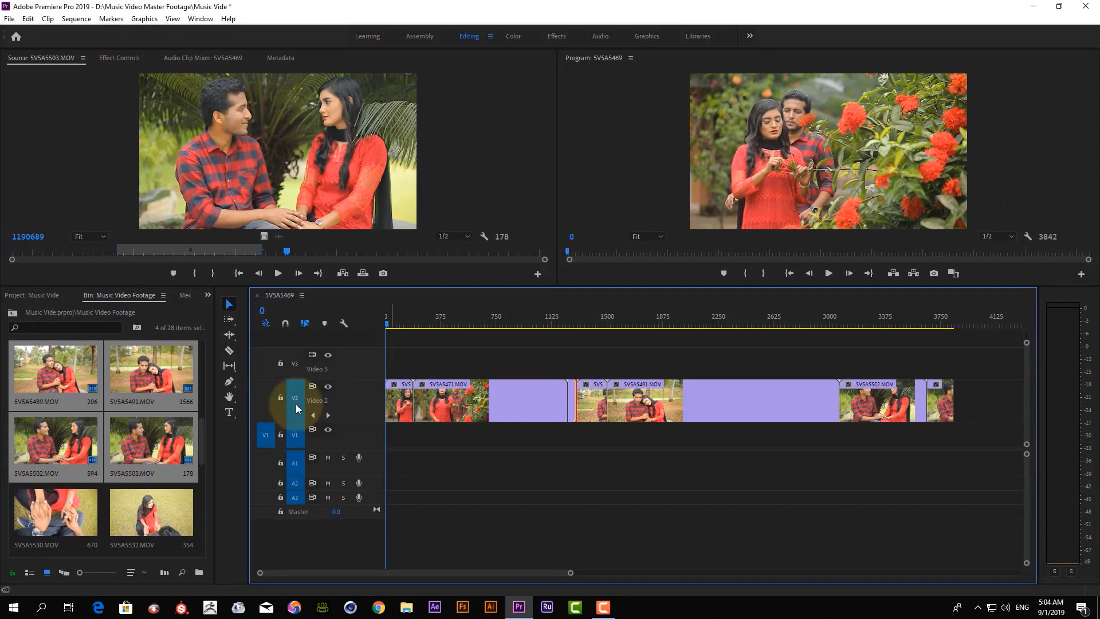
{"action": "key", "text": "Down"}
{"action": "key", "text": "Down"}
{"action": "key", "text": "Down"}
{"action": "key", "text": "Up"}
{"action": "key", "text": "Up"}
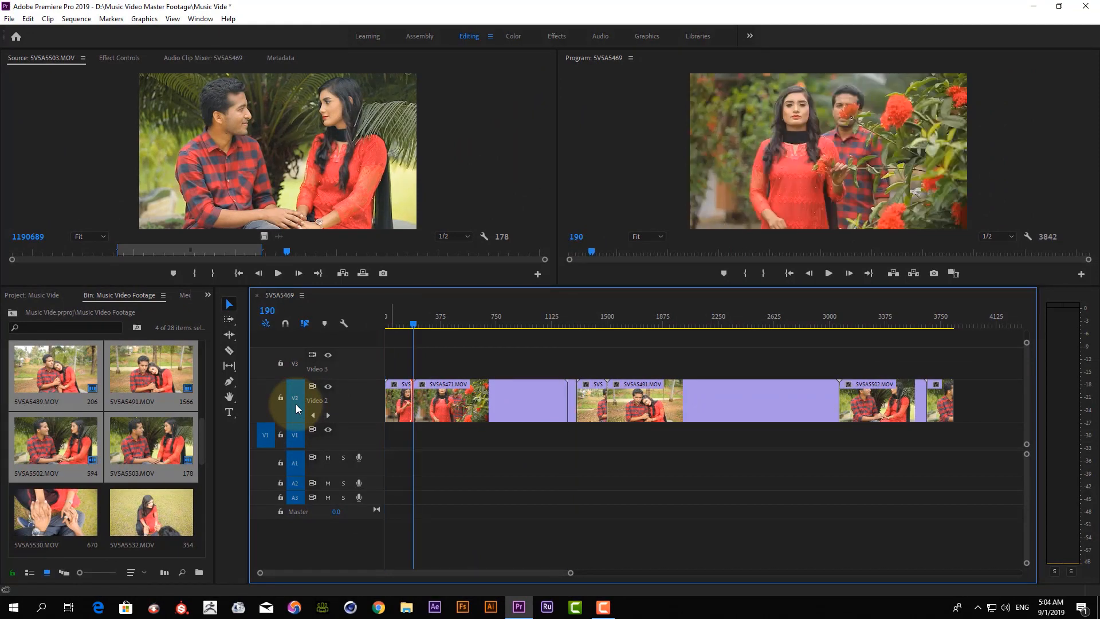
{"action": "left_click", "coordinate": [296, 413]}
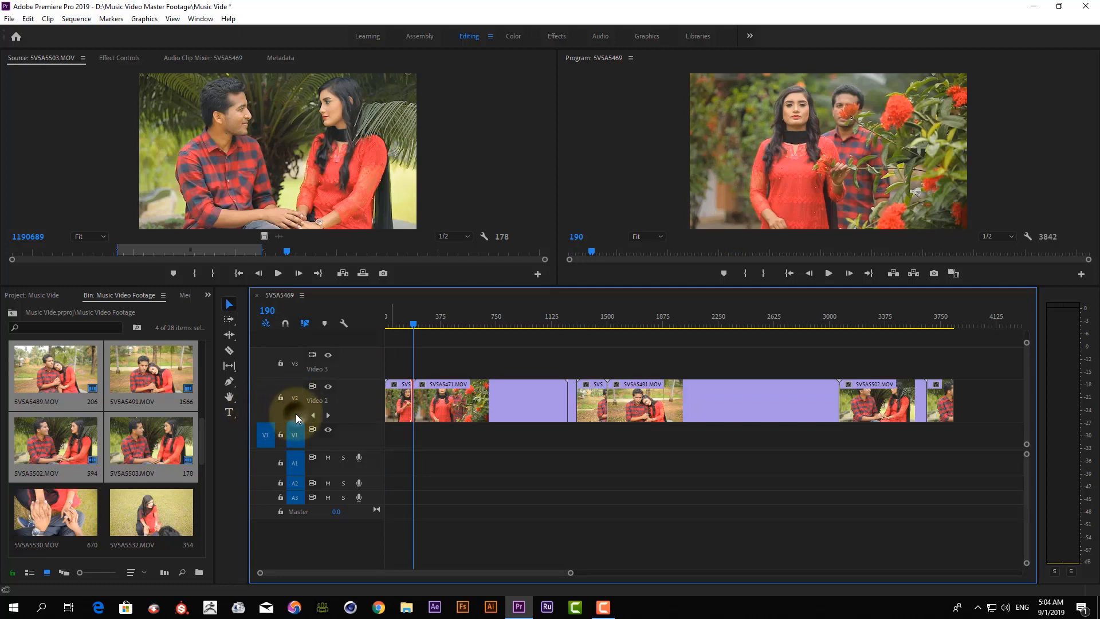
{"action": "key", "text": "Up"}
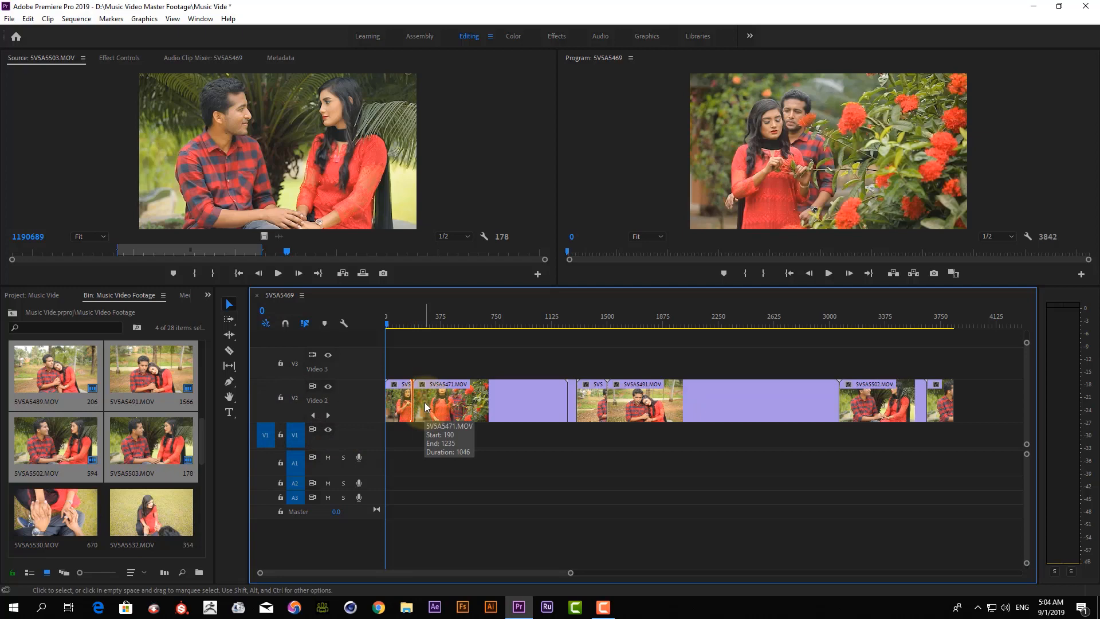
Move the clips from 5V5A5471.MOV through 5V5A5489.MOV down to track V1, and shift 5V5A5491.MOV slightly earlier to overlap 5V5A5489.MOV
{"action": "left_click_drag", "start_coordinate": [425, 402], "coordinate": [425, 442]}
{"action": "left_click", "coordinate": [670, 397]}
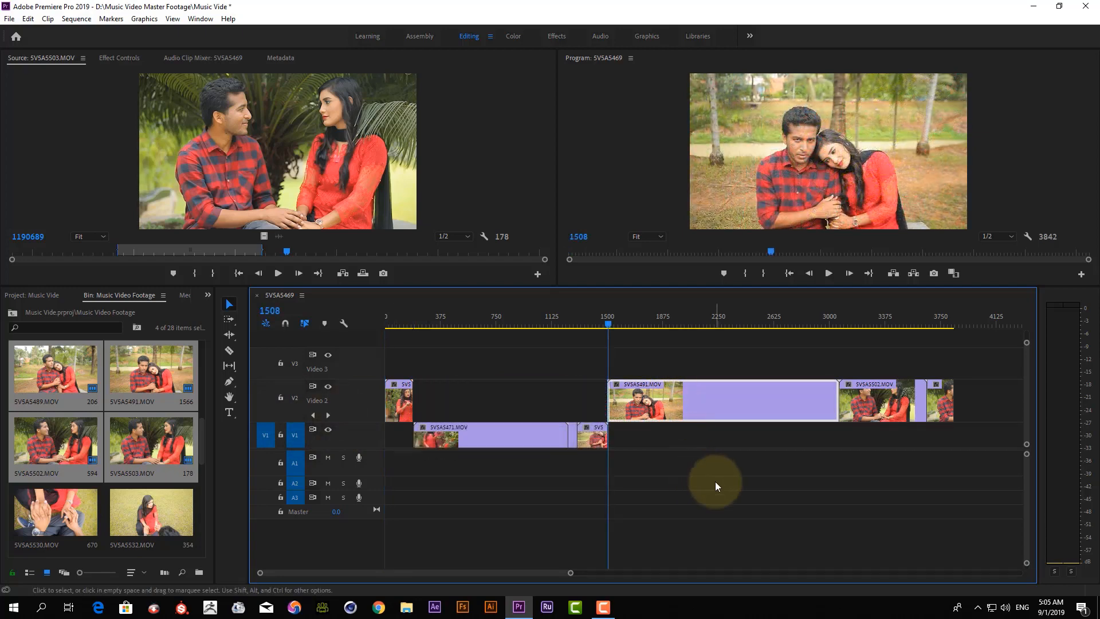
{"action": "key", "text": "="}
{"action": "key", "text": "="}
{"action": "key", "text": "="}
{"action": "key", "text": "="}
{"action": "key", "text": "="}
{"action": "key", "text": "="}
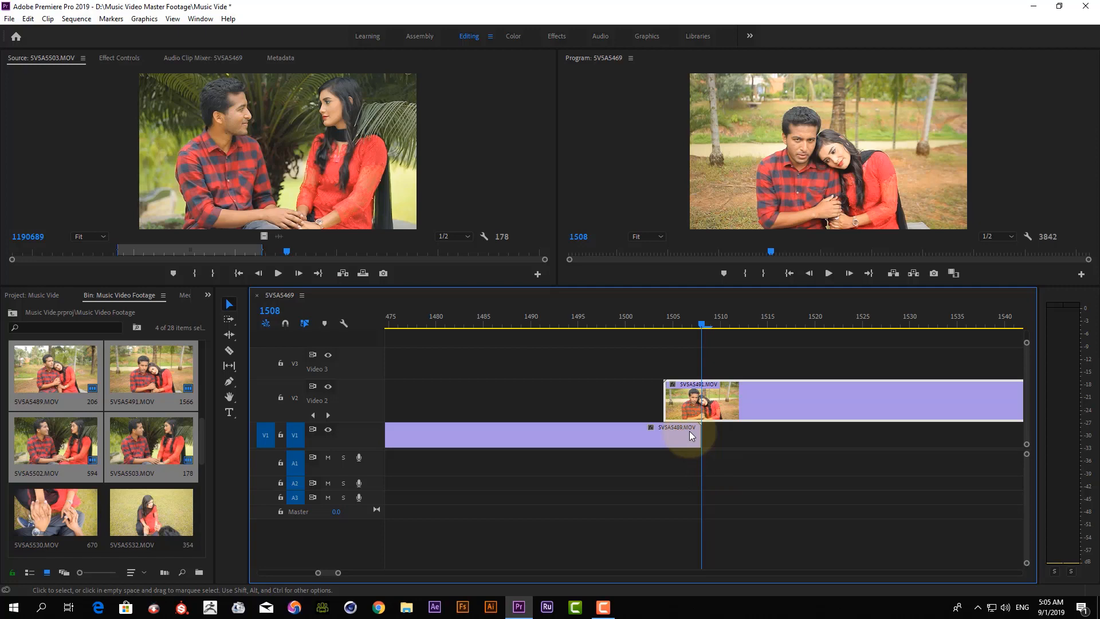
Jump the playhead between the end and start of the sequence, finishing at frame 0 with a wider timeline view
{"action": "key", "text": "End"}
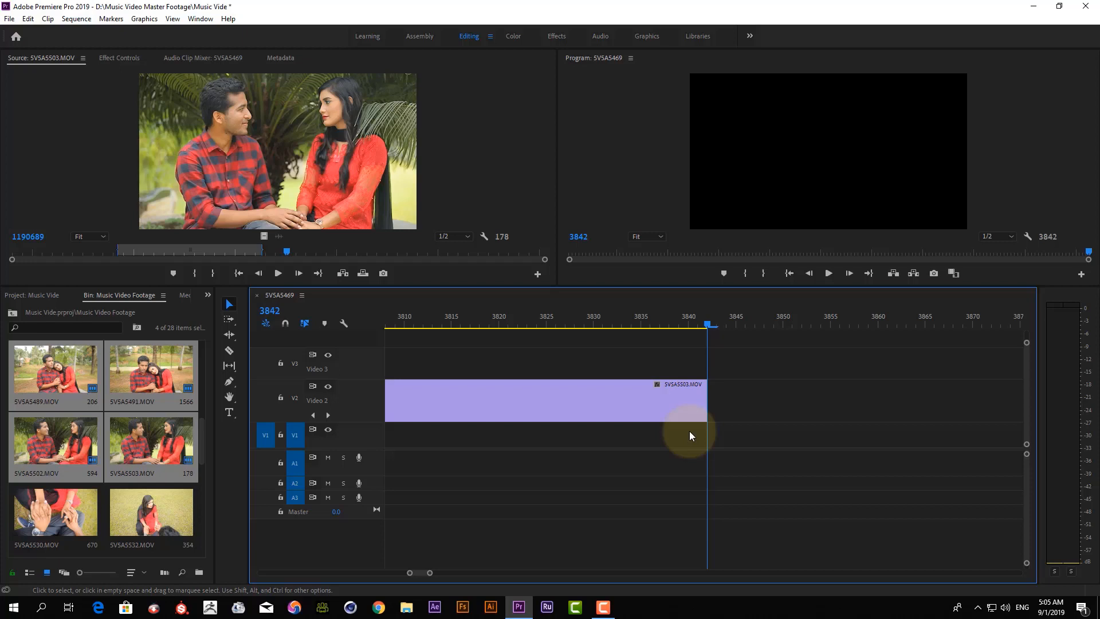
{"action": "key", "text": "Home"}
{"action": "key", "text": "End"}
{"action": "key", "text": "Home"}
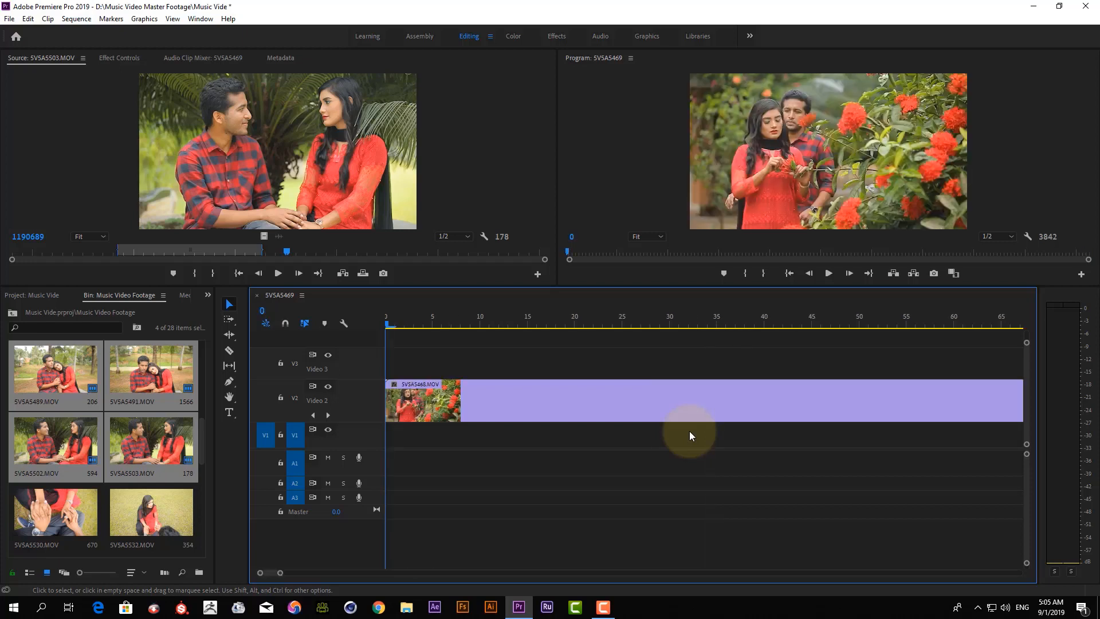
{"action": "key", "text": "minus"}
{"action": "key", "text": "minus"}
{"action": "key", "text": "minus"}
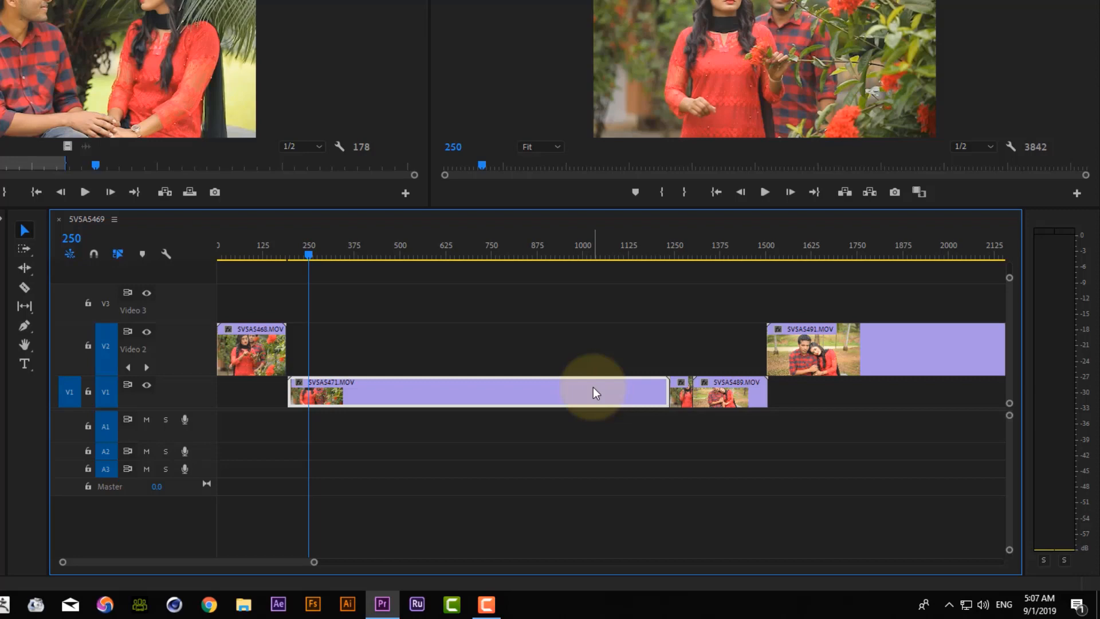
Play clip 5V5A5471.MOV to frame 290 and move the playhead forward and back in five-frame steps to frame 260
{"action": "key", "text": "space"}
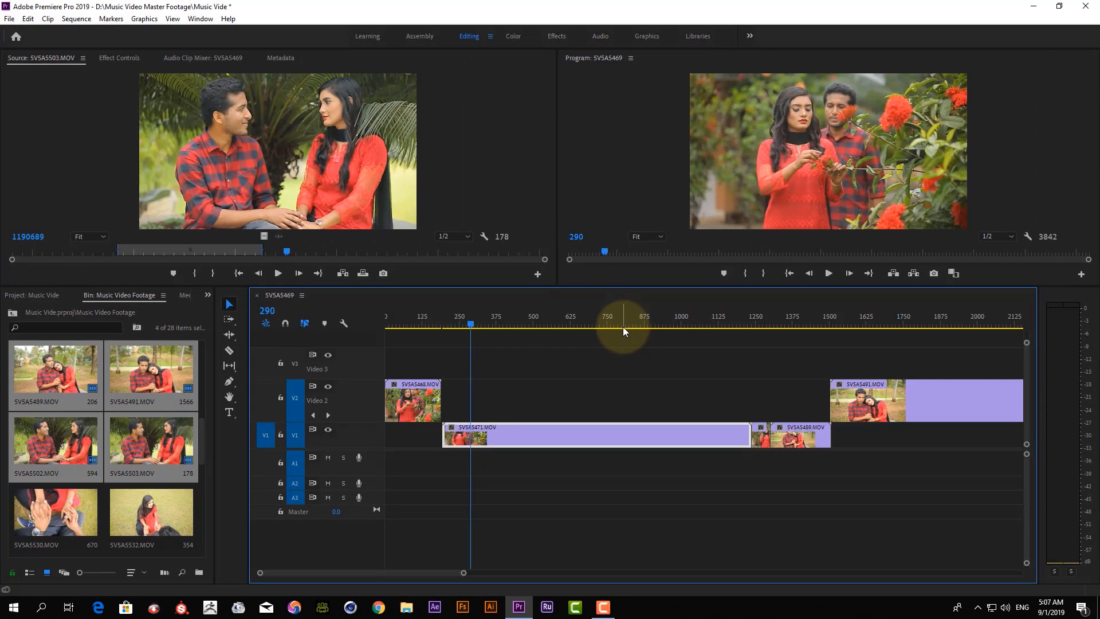
{"action": "key", "text": "shift+Right"}
{"action": "key", "text": "shift+Right"}
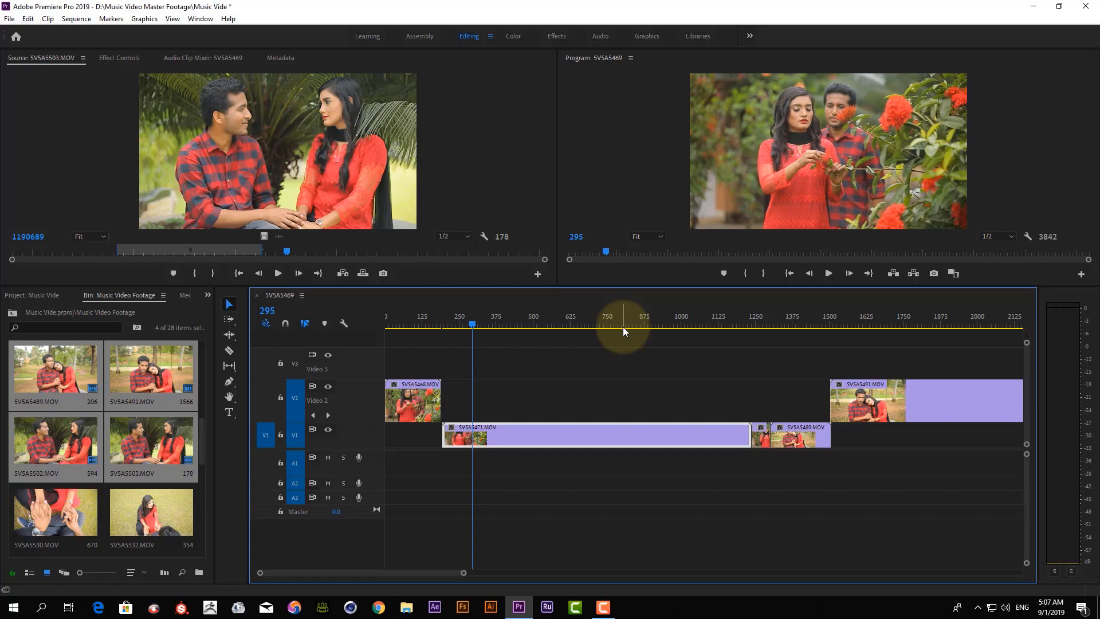
{"action": "key", "text": "shift+Left"}
{"action": "key", "text": "shift+Left"}
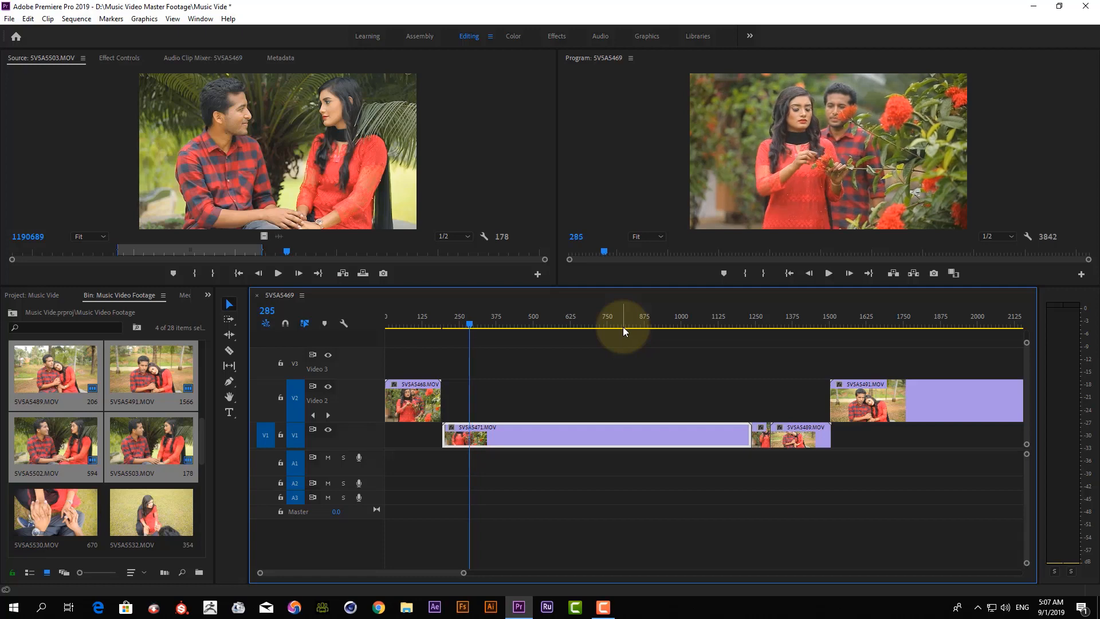
{"action": "key", "text": "shift+Left"}
{"action": "key", "text": "shift+Left"}
{"action": "key", "text": "shift+Left"}
{"action": "key", "text": "shift+Left"}
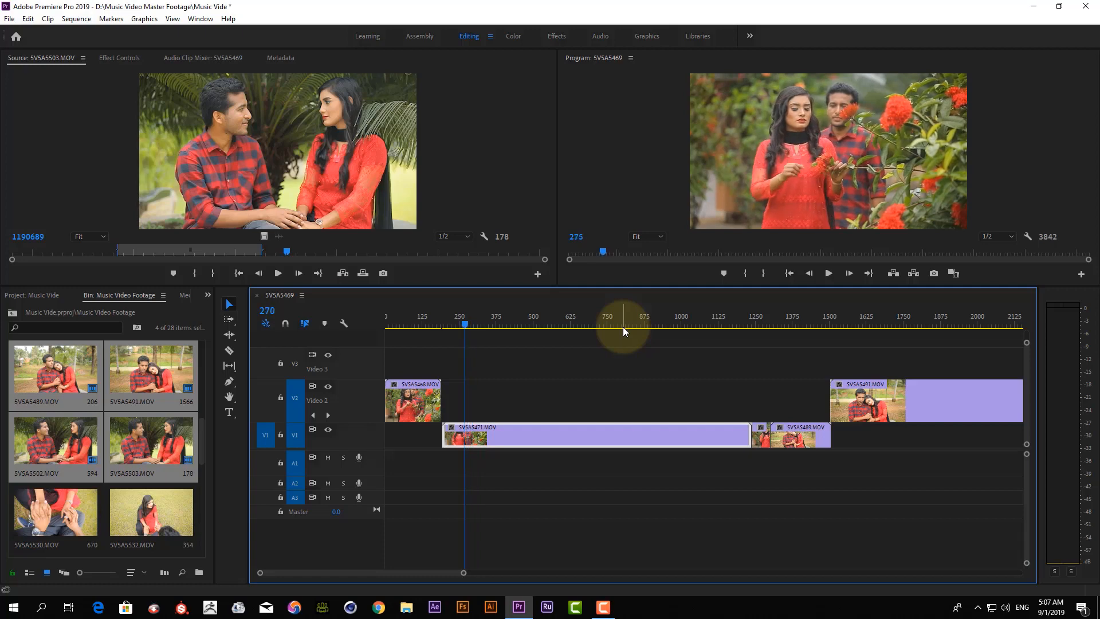
{"action": "key", "text": "shift+Left"}
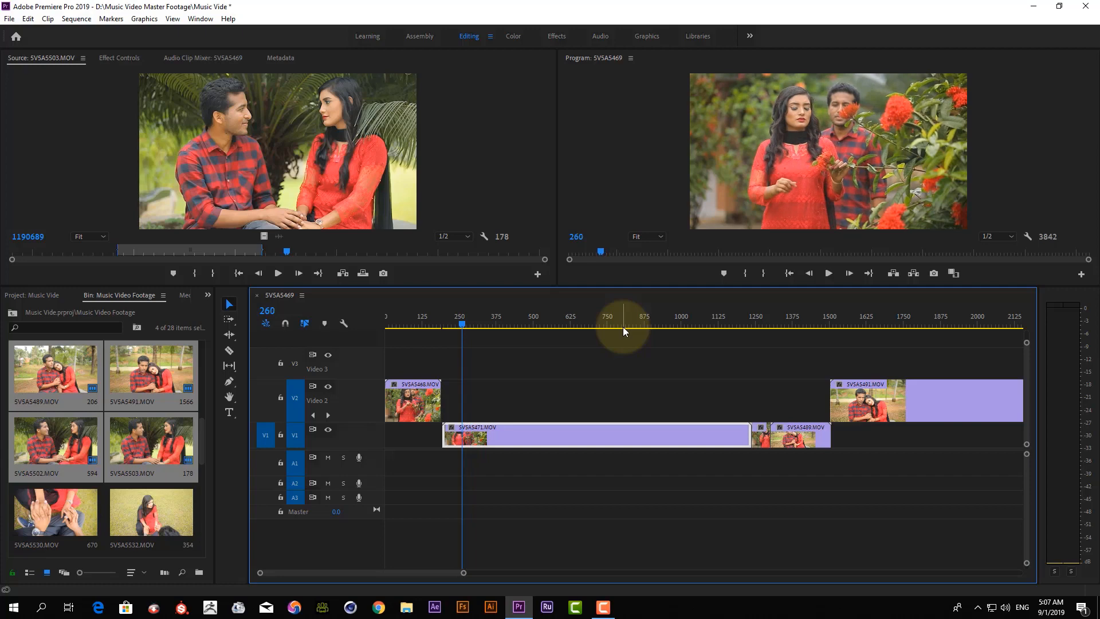
Advance the playhead one frame at a time from frame 260 to frame 265
{"action": "key", "text": "Right"}
{"action": "key", "text": "Right"}
{"action": "key", "text": "Right"}
{"action": "key", "text": "Right"}
{"action": "key", "text": "Right"}
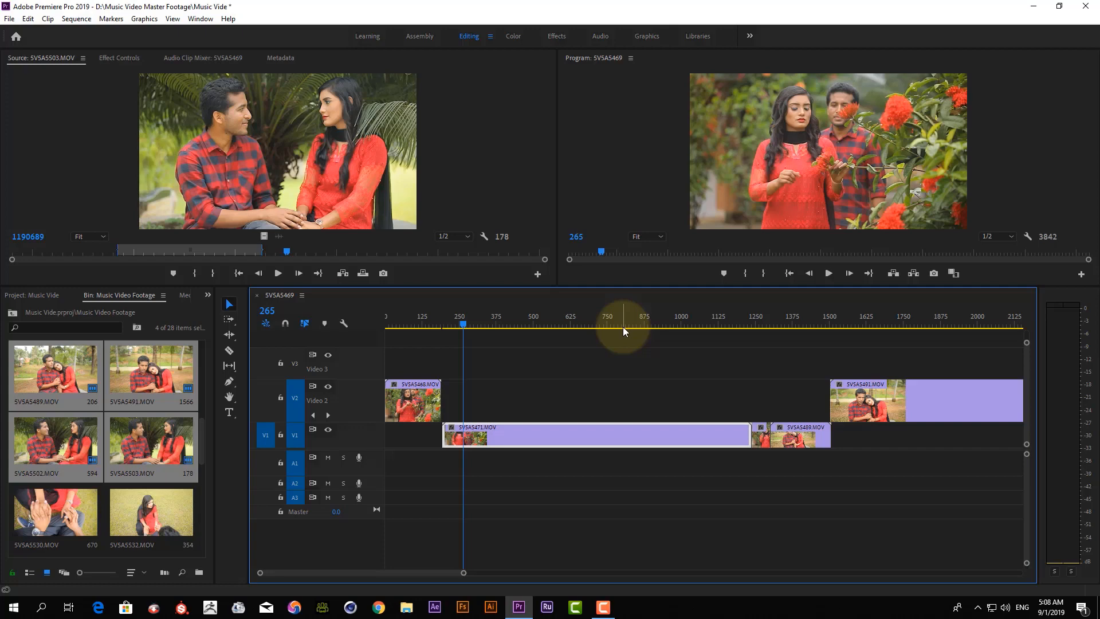
Play the sequence forward to frame 364, and play it in reverse to frame 256
{"action": "key", "text": "space"}
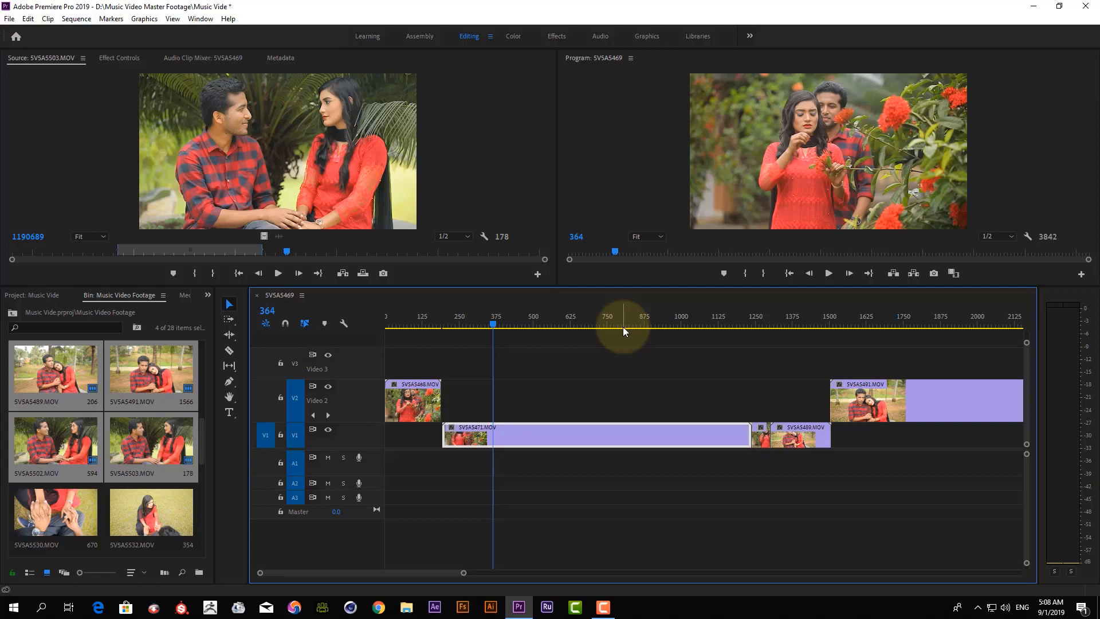
{"action": "key", "text": "j"}
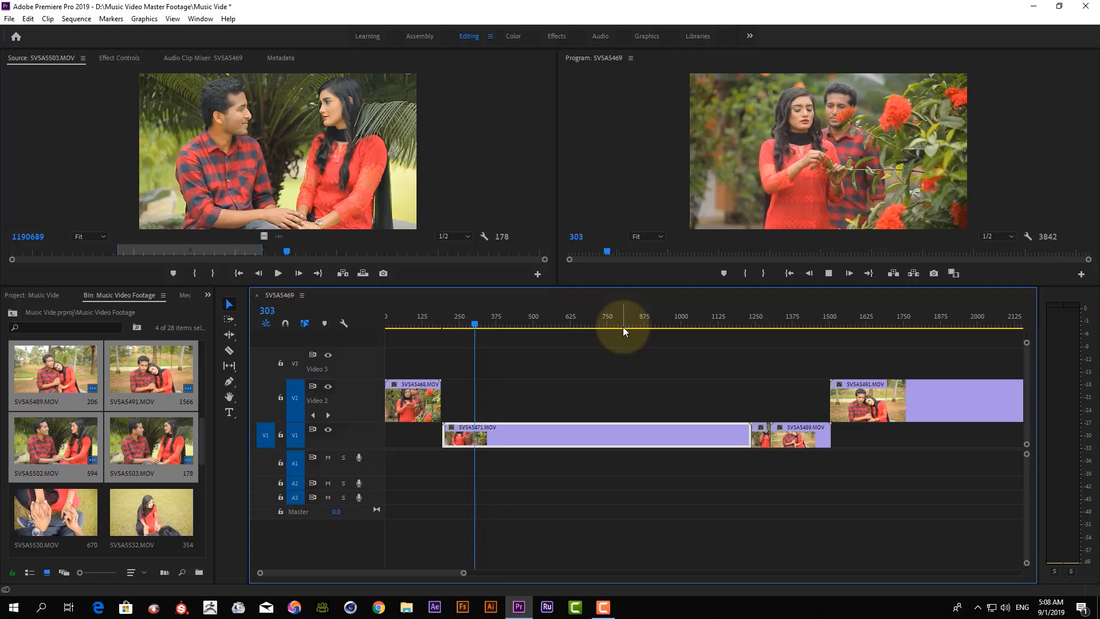
{"action": "key", "text": "k"}
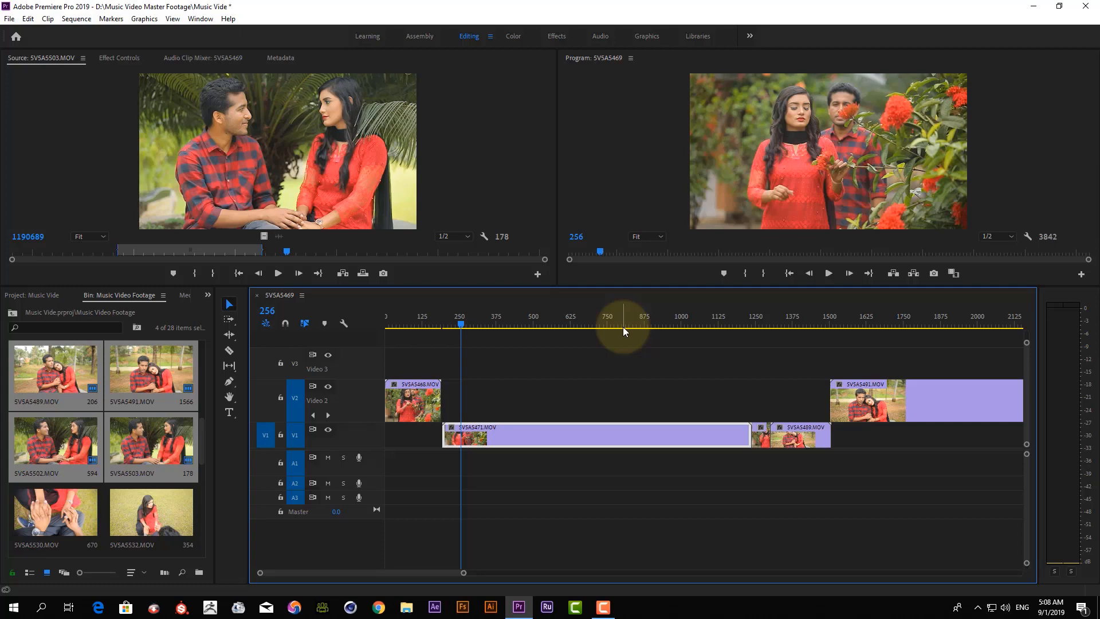
Shuttle forward from frame 256, raise the playback speed, and stop at frame 418
{"action": "key", "text": "l"}
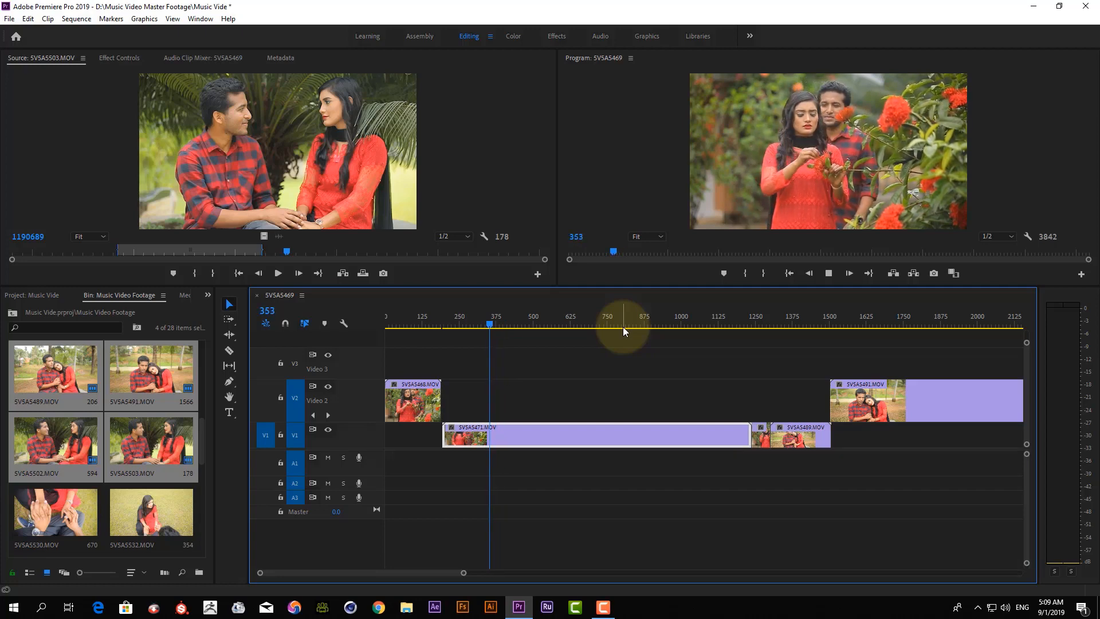
{"action": "key", "text": "l"}
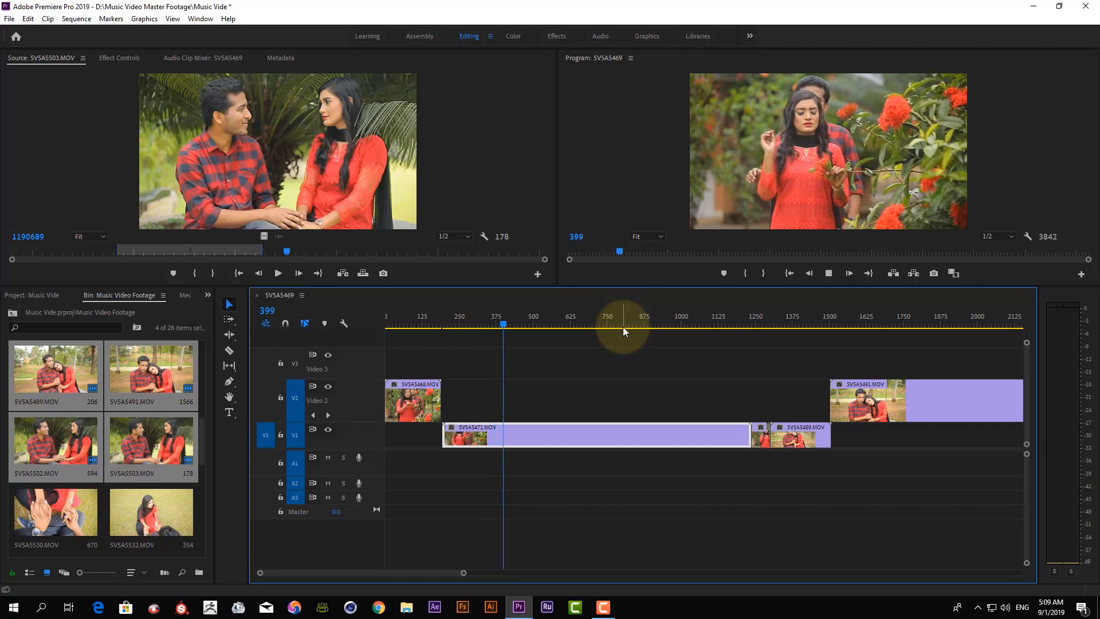
{"action": "key", "text": "k"}
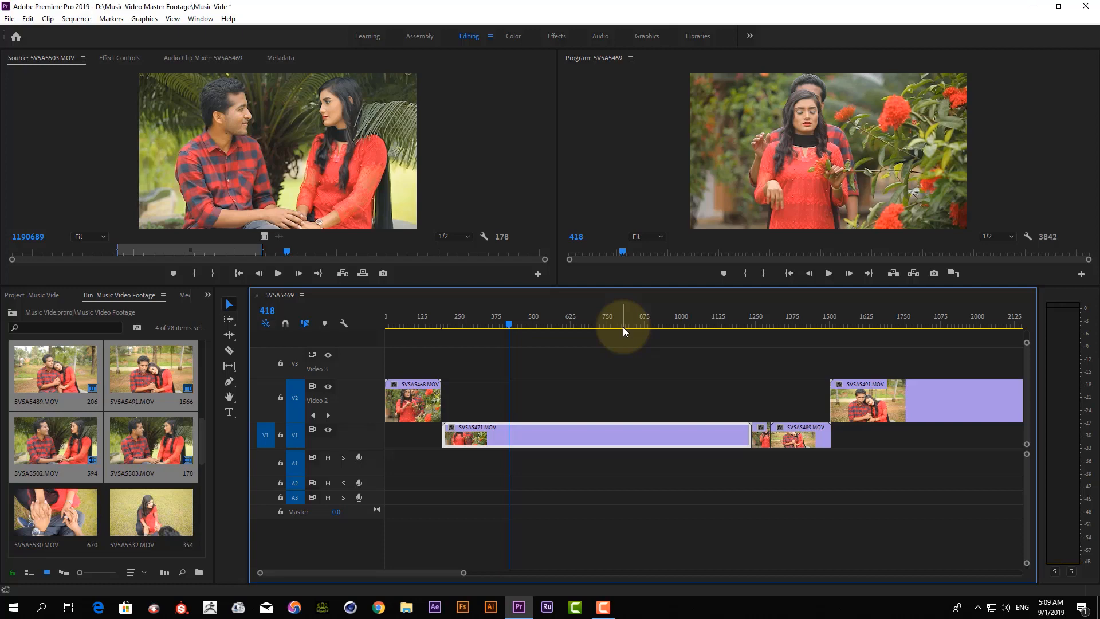
Play the sequence from frame 418 into clip 5V5A5489.MOV on track V1, and reverse the playback there
{"action": "key", "text": "space"}
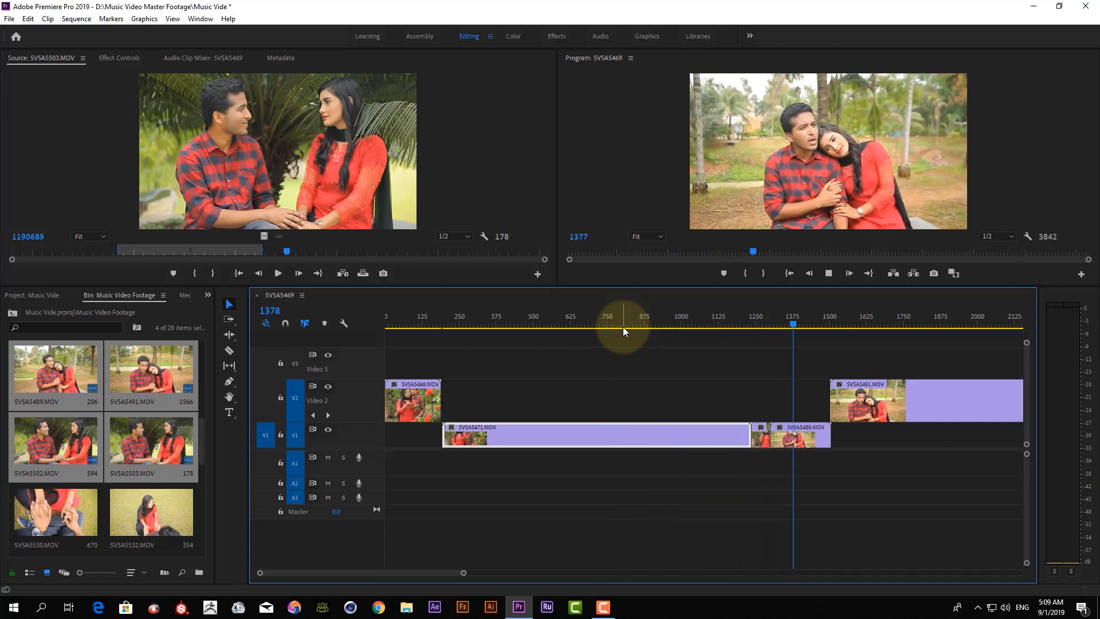
{"action": "key", "text": "space"}
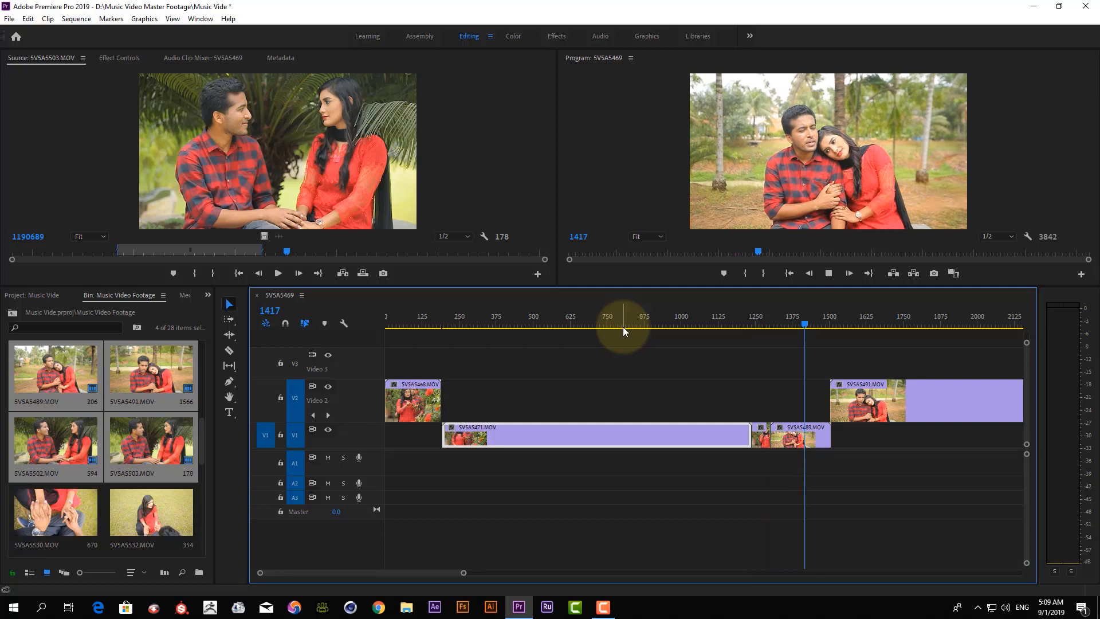
{"action": "key", "text": "j"}
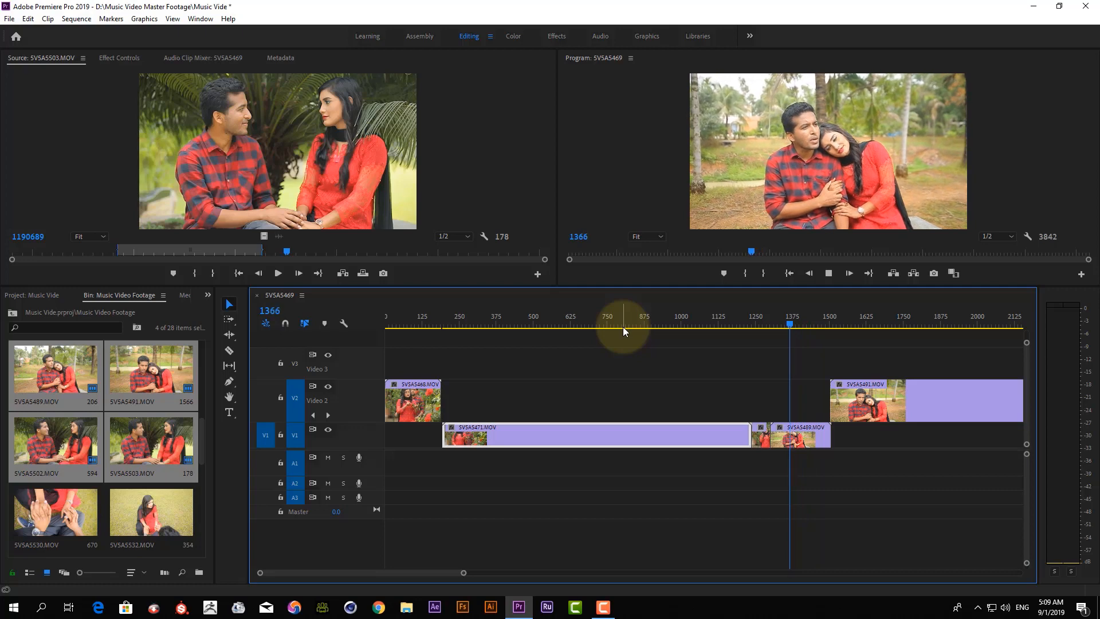